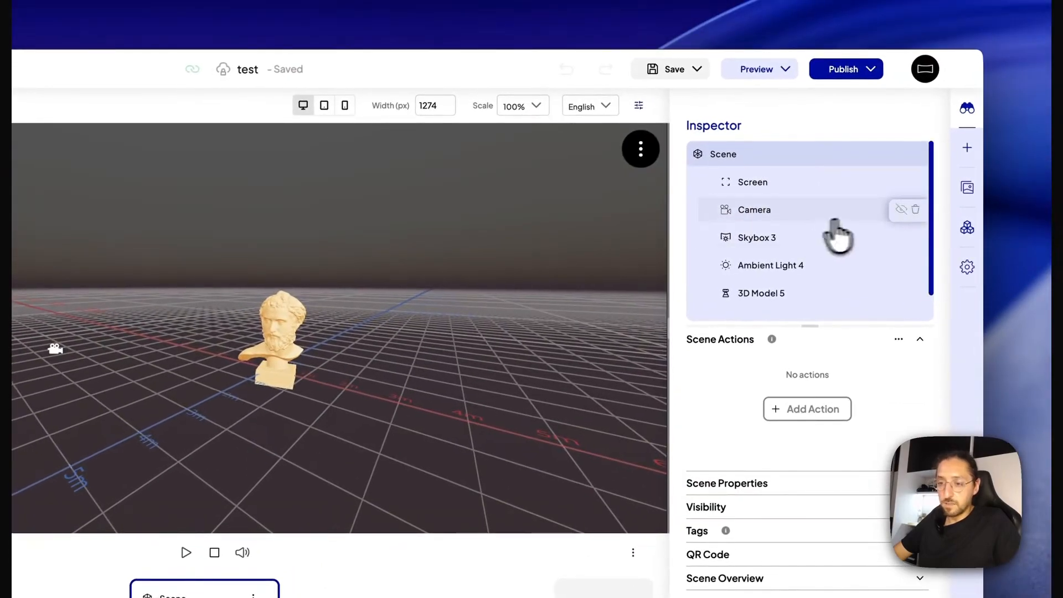
# Delete the Camera entity from the scene and undo the deletion.
pyautogui.click(916, 210)
pyautogui.moveTo(298, 345)
pyautogui.mouseDown()
pyautogui.moveTo(197, 325)
pyautogui.moveTo(280, 353)
pyautogui.mouseUp()
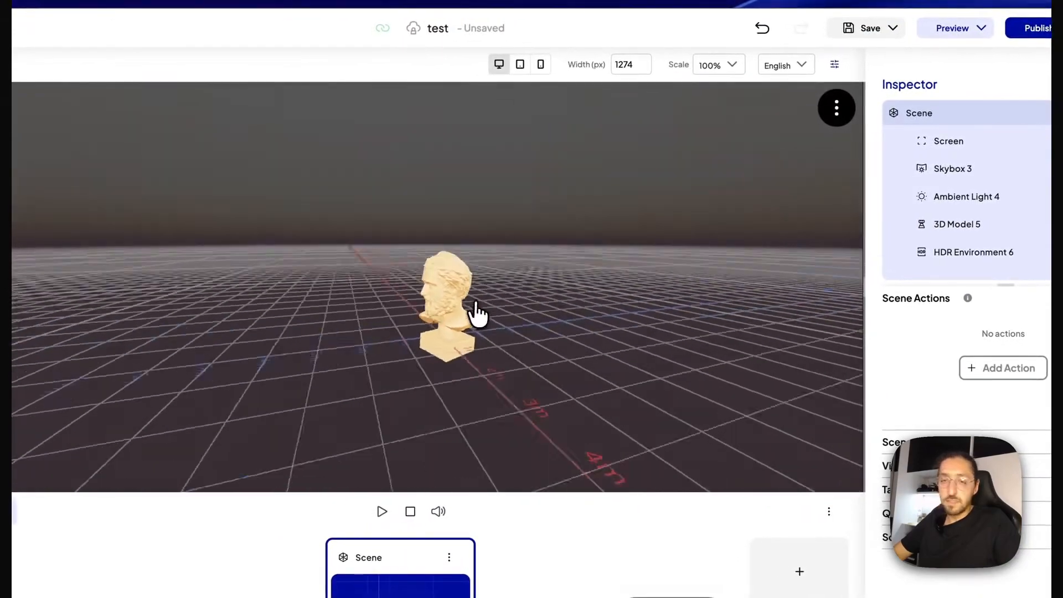
pyautogui.moveTo(477, 314); pyautogui.dragTo(503, 317)
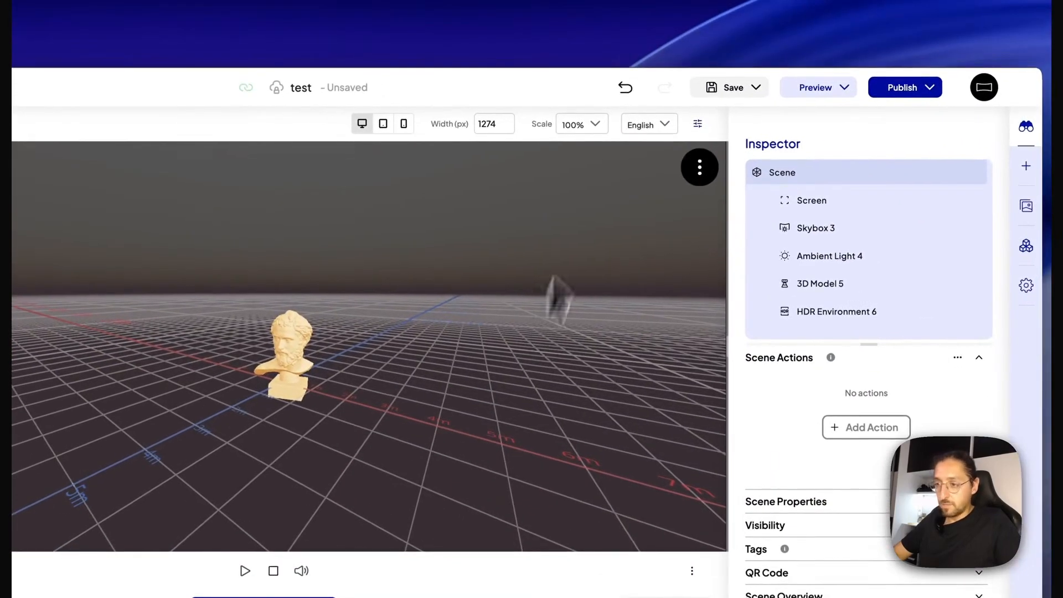
pyautogui.click(624, 86)
# Select the Camera entity, frame the bust closer from its front, and set that scene view as the initial view.
pyautogui.click(794, 232)
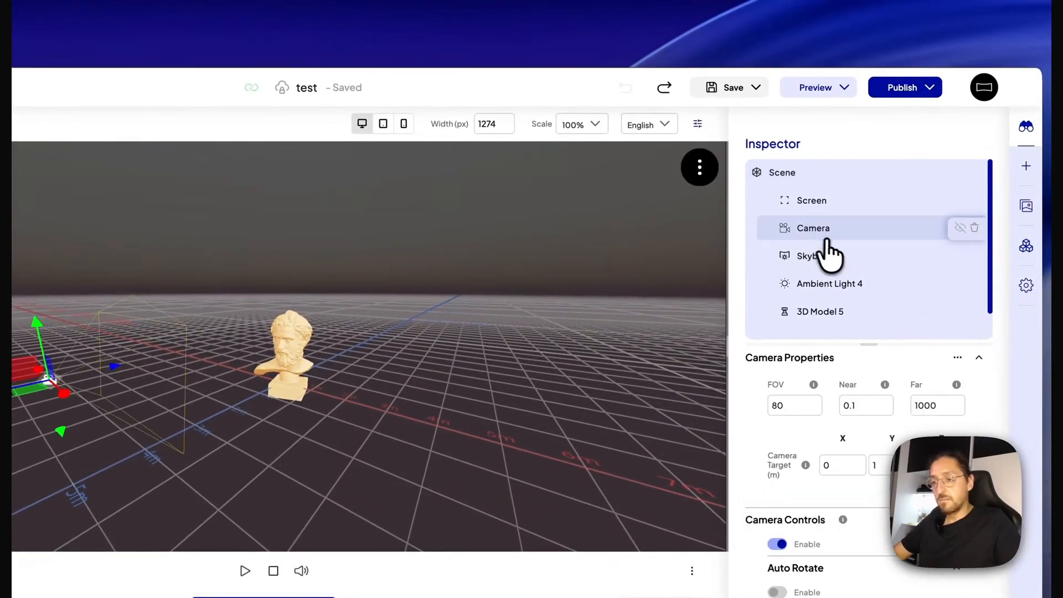
pyautogui.moveTo(458, 363); pyautogui.dragTo(404, 387)
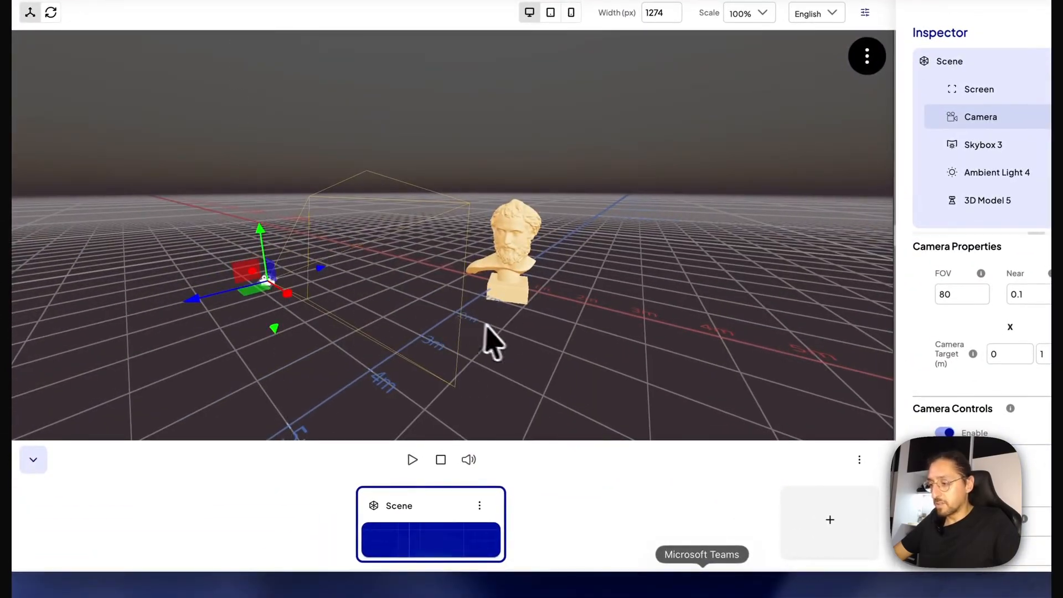
pyautogui.moveTo(485, 327); pyautogui.dragTo(472, 289)
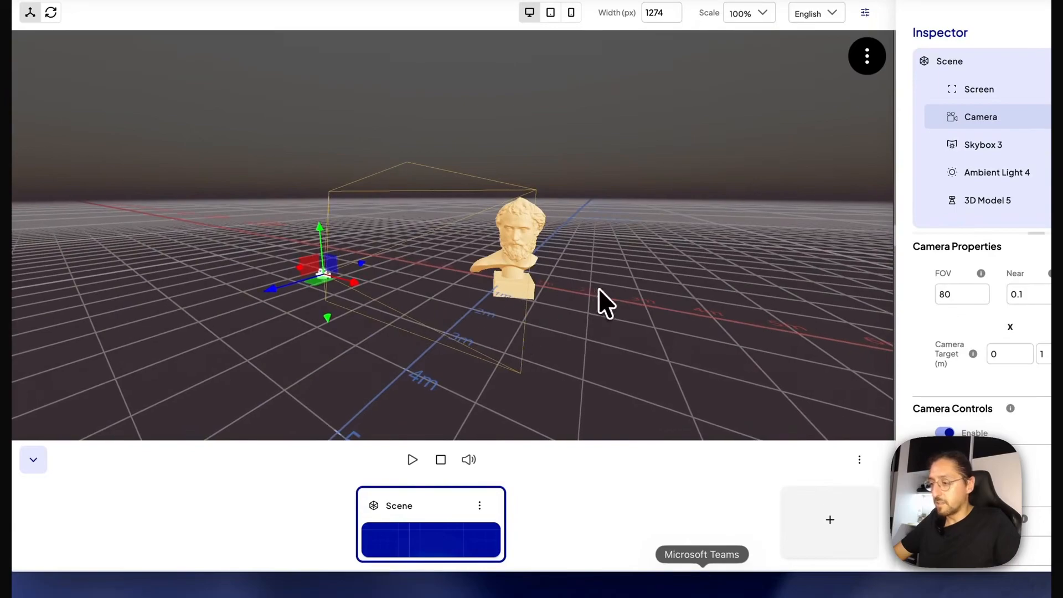
pyautogui.moveTo(599, 289)
pyautogui.mouseDown()
pyautogui.moveTo(662, 270)
pyautogui.moveTo(580, 283)
pyautogui.mouseUp()
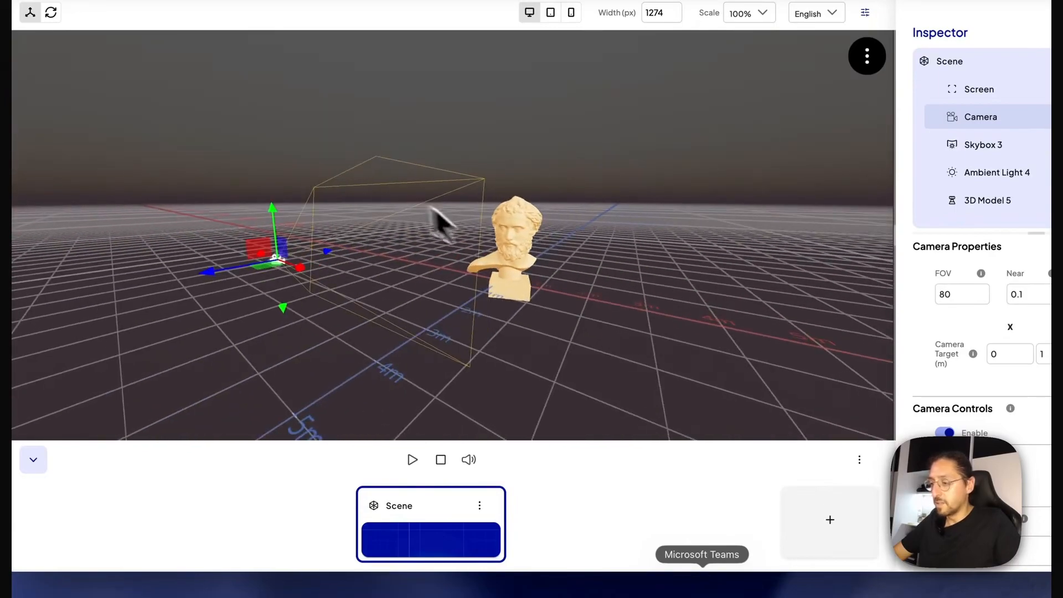
pyautogui.moveTo(590, 189); pyautogui.dragTo(569, 253)
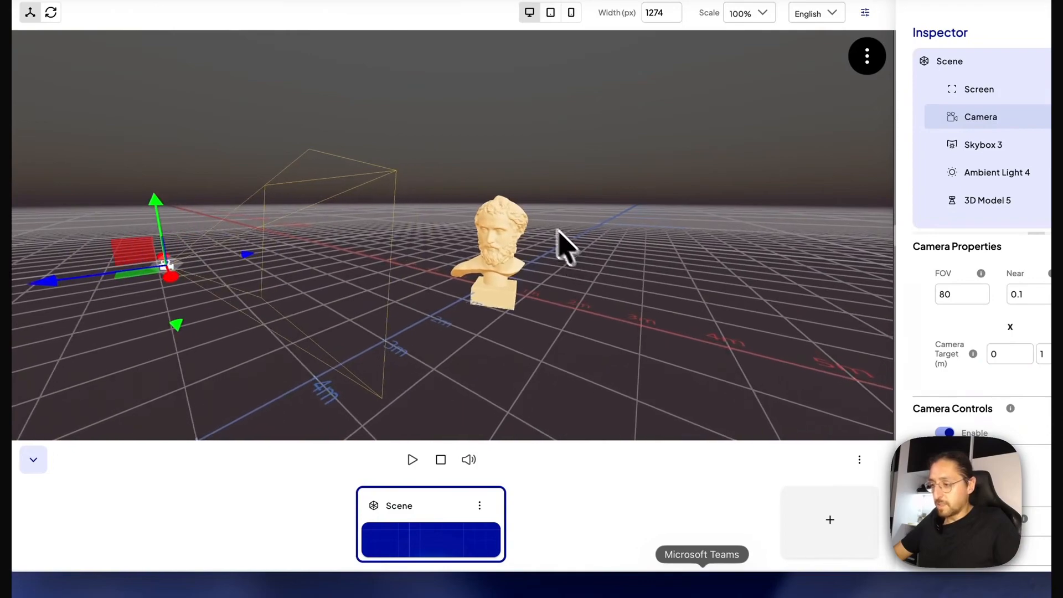
pyautogui.scroll(5, 560, 244)
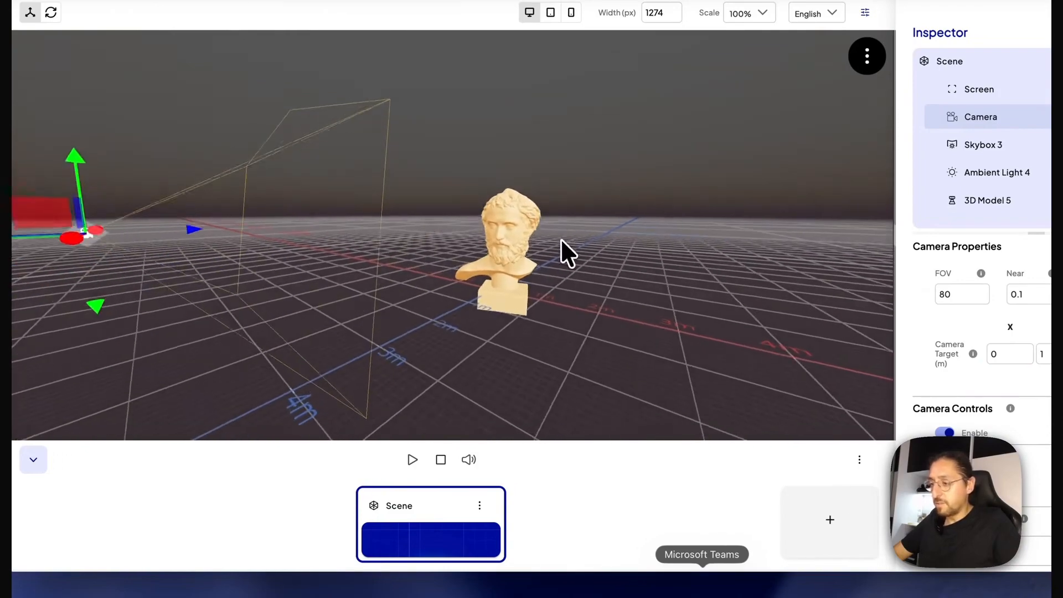
pyautogui.rightClick(571, 239)
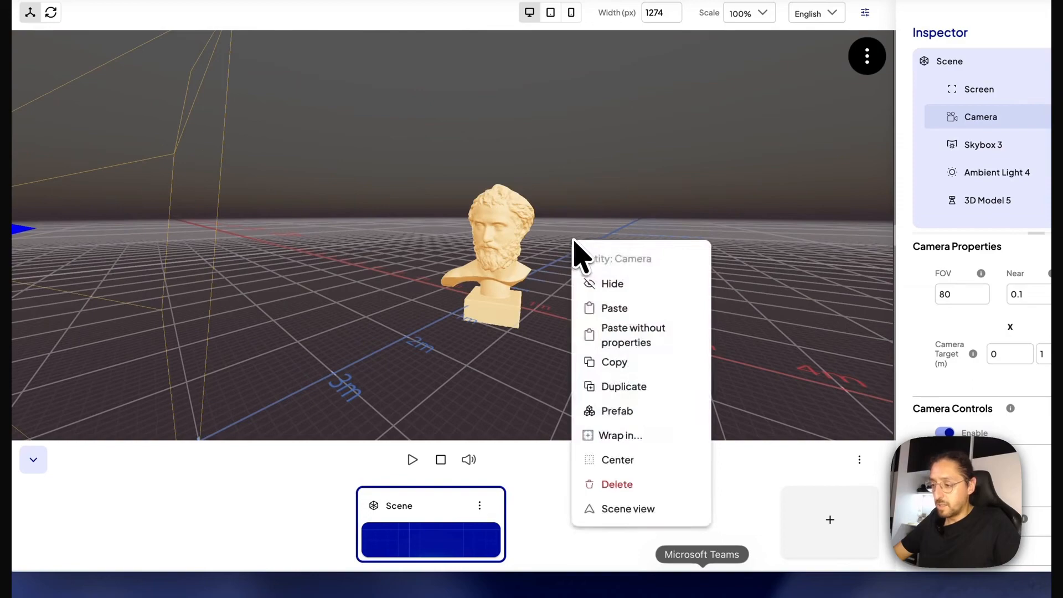
pyautogui.moveTo(637, 508)
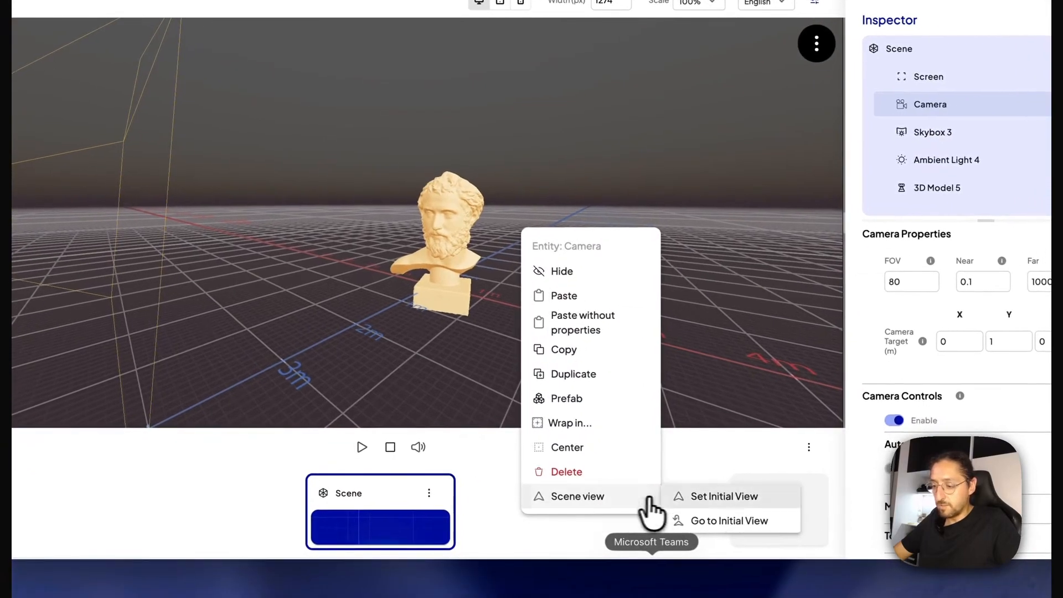
pyautogui.click(724, 497)
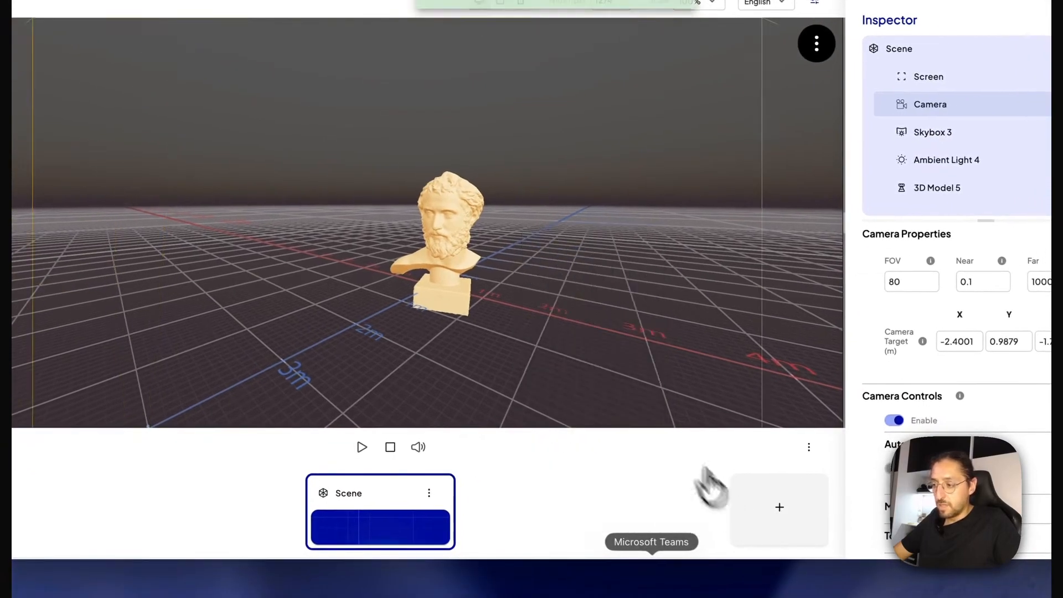
# Look at the camera from a different angle and return the scene to its initial view.
pyautogui.scroll(-5, 378, 207)
pyautogui.moveTo(299, 211); pyautogui.dragTo(320, 216)
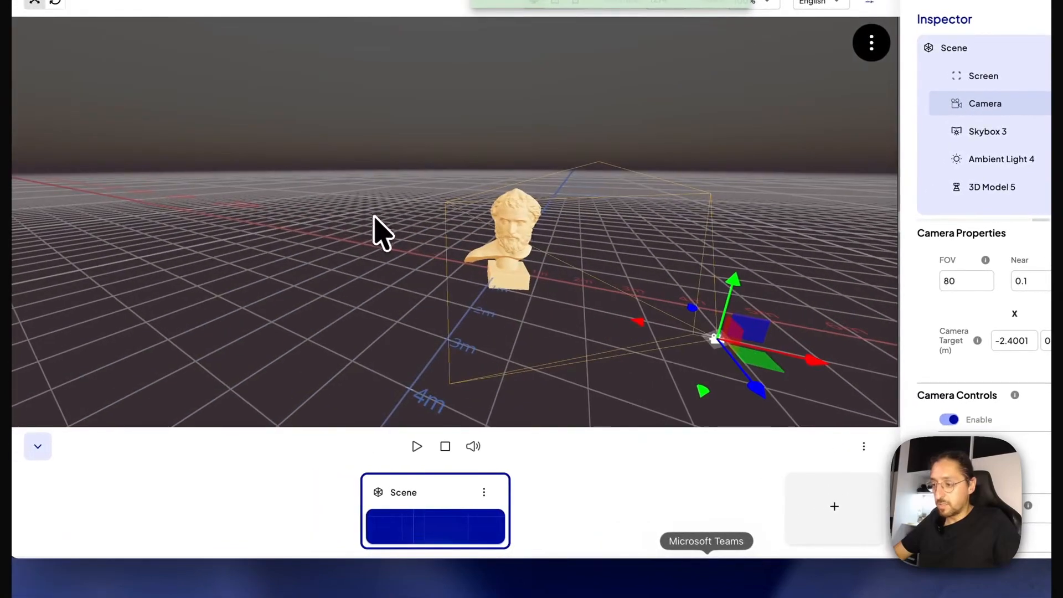
pyautogui.moveTo(517, 230); pyautogui.dragTo(430, 250)
pyautogui.rightClick(399, 213)
pyautogui.moveTo(459, 479)
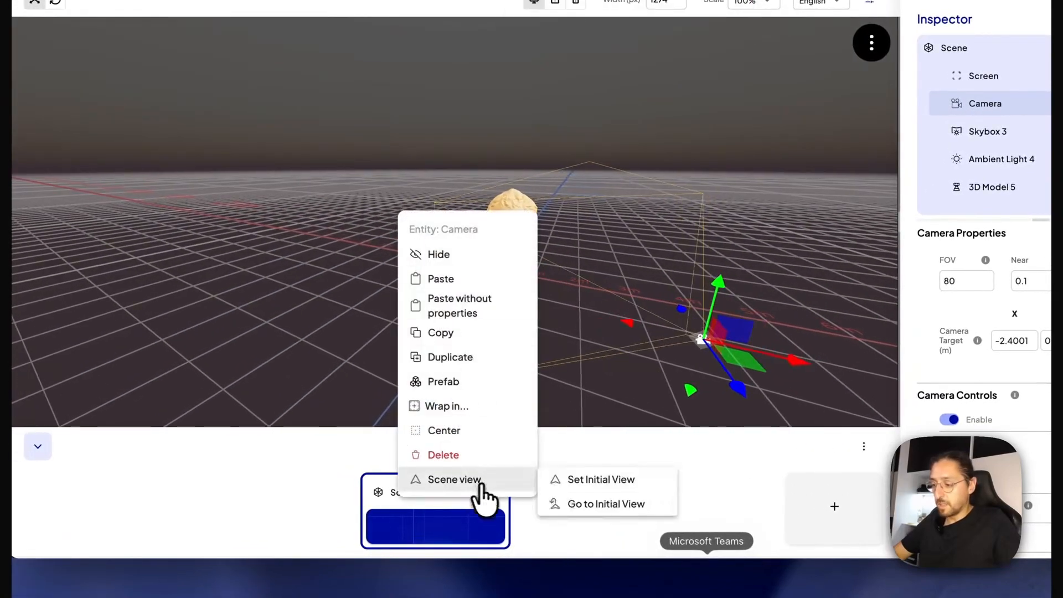
pyautogui.click(582, 505)
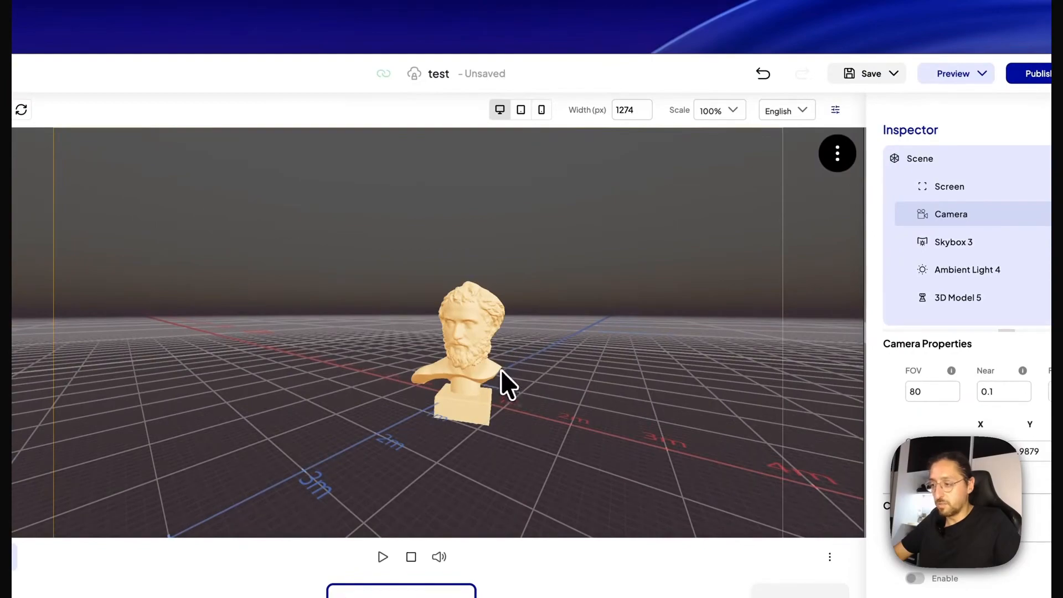
# Move the camera along its horizontal axes to the other side of the bust.
pyautogui.scroll(-5, 498, 354)
pyautogui.moveTo(573, 322); pyautogui.dragTo(483, 302)
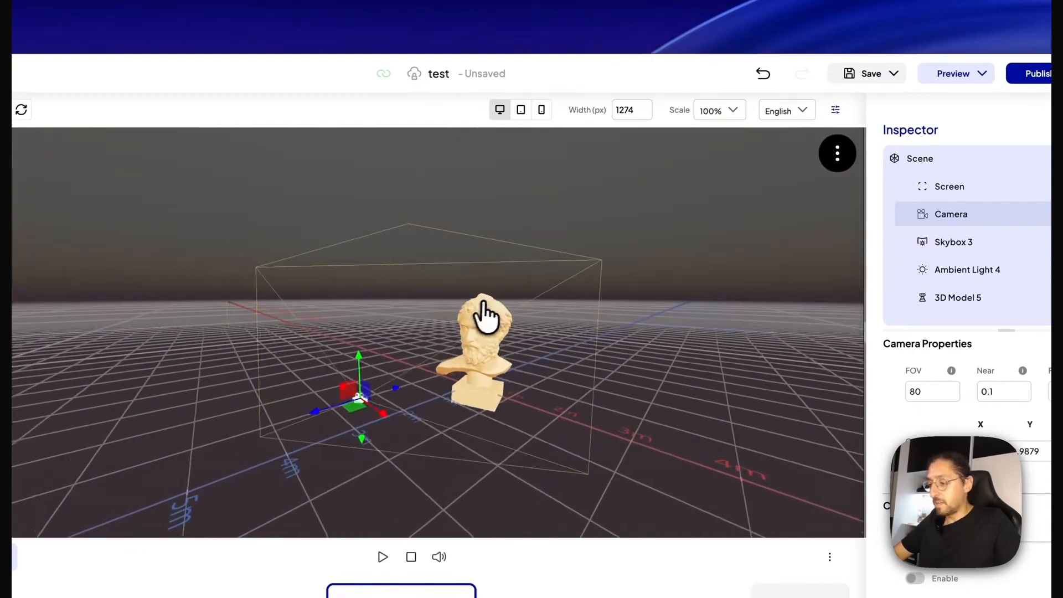
pyautogui.moveTo(383, 414); pyautogui.dragTo(455, 446)
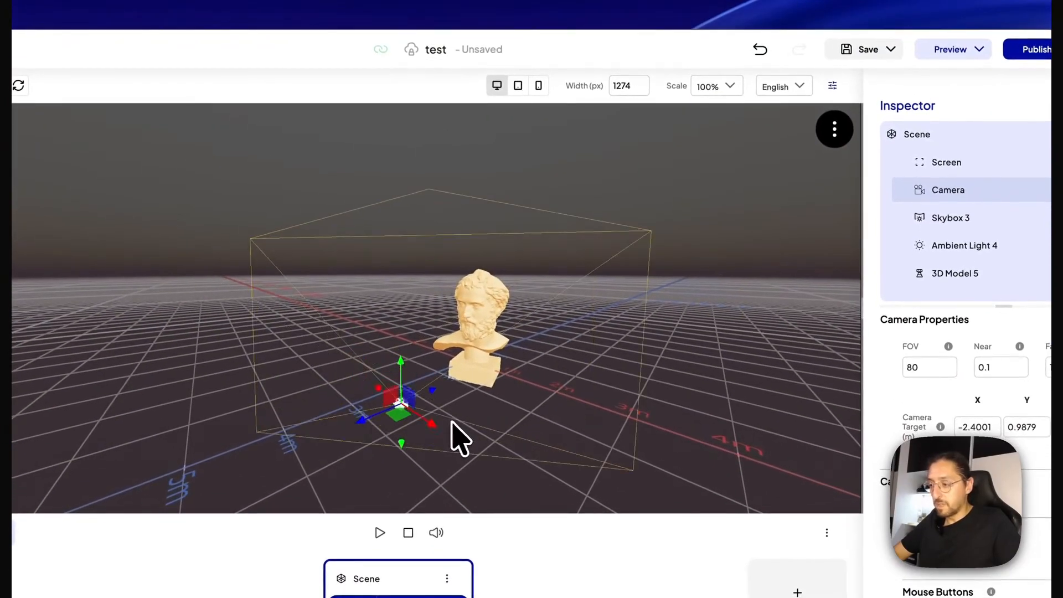
pyautogui.moveTo(389, 421); pyautogui.dragTo(596, 397)
pyautogui.moveTo(521, 393); pyautogui.dragTo(557, 376)
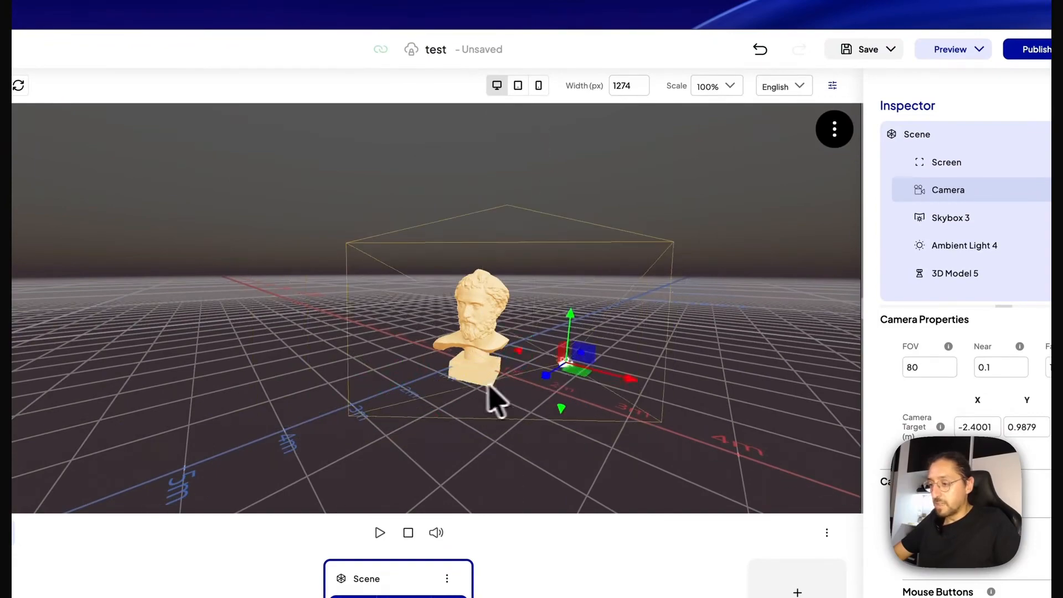
# Go to the initial view to check the bust from the moved camera.
pyautogui.moveTo(481, 383); pyautogui.dragTo(449, 383, button='right')
pyautogui.rightClick(447, 386)
pyautogui.moveTo(456, 370)
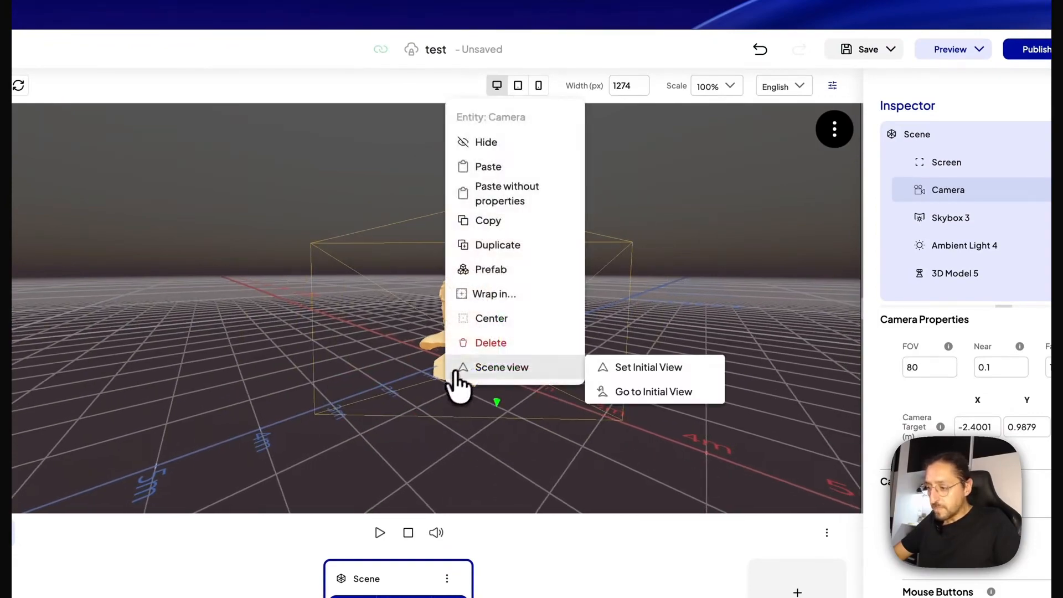
pyautogui.click(630, 403)
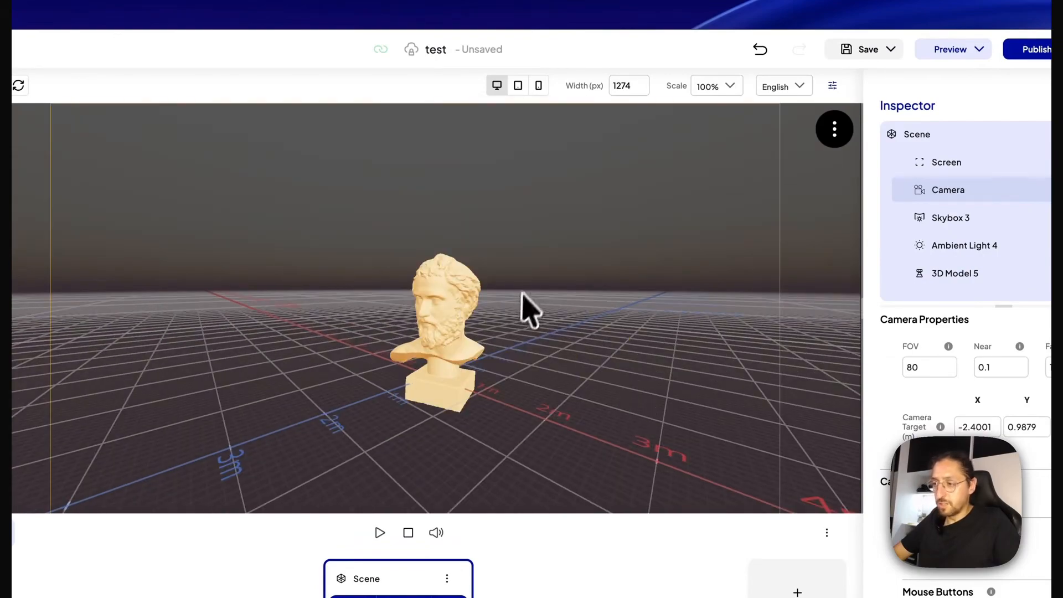
# Frame the bust from a higher angle looking down and set that as the camera's initial view.
pyautogui.scroll(-4, 354, 291)
pyautogui.moveTo(335, 303); pyautogui.dragTo(448, 360)
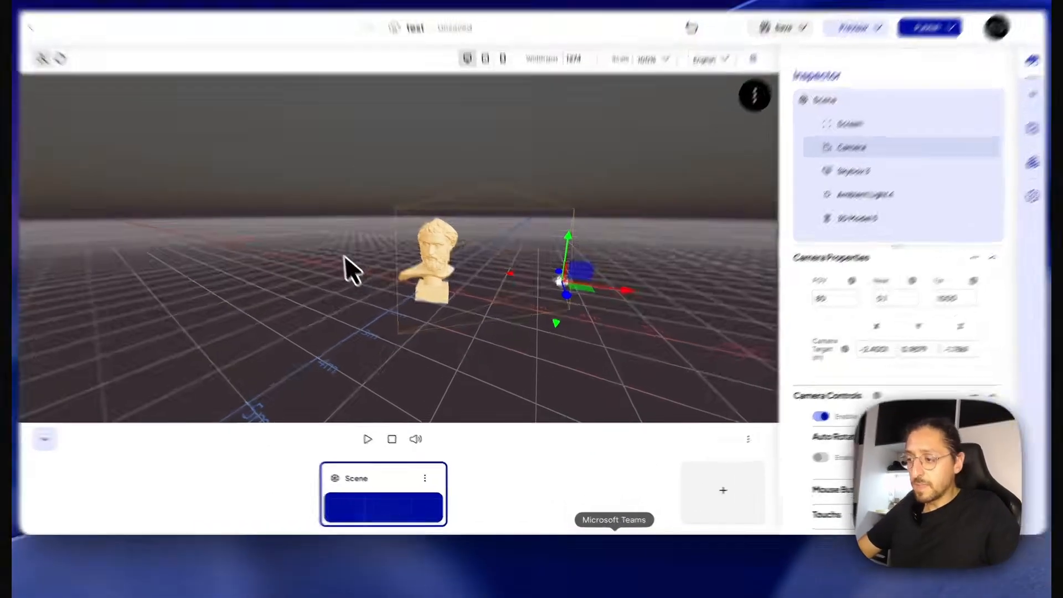
pyautogui.moveTo(364, 285); pyautogui.dragTo(378, 332)
pyautogui.moveTo(329, 278); pyautogui.dragTo(350, 230)
pyautogui.rightClick(350, 231)
pyautogui.moveTo(435, 497)
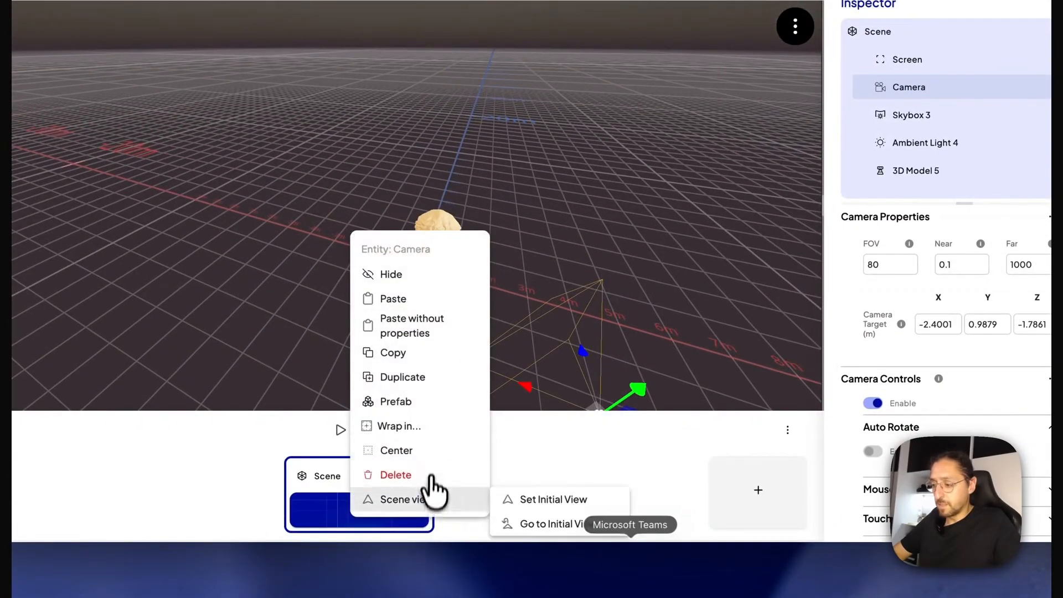
pyautogui.click(546, 500)
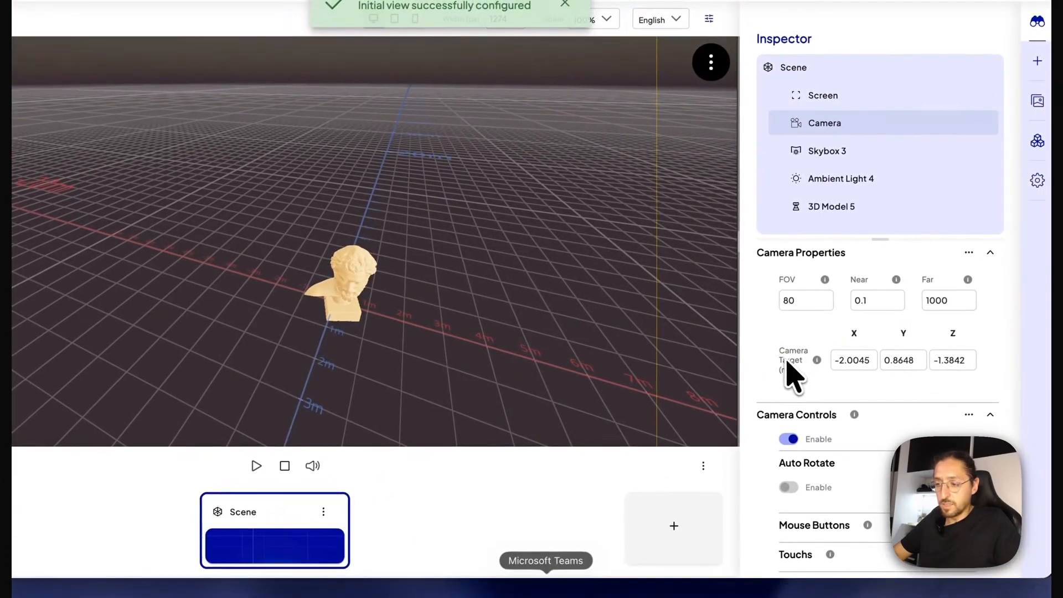
# Set the camera's FOV to 30 and examine the bust from another angle.
pyautogui.moveTo(452, 296); pyautogui.dragTo(463, 254)
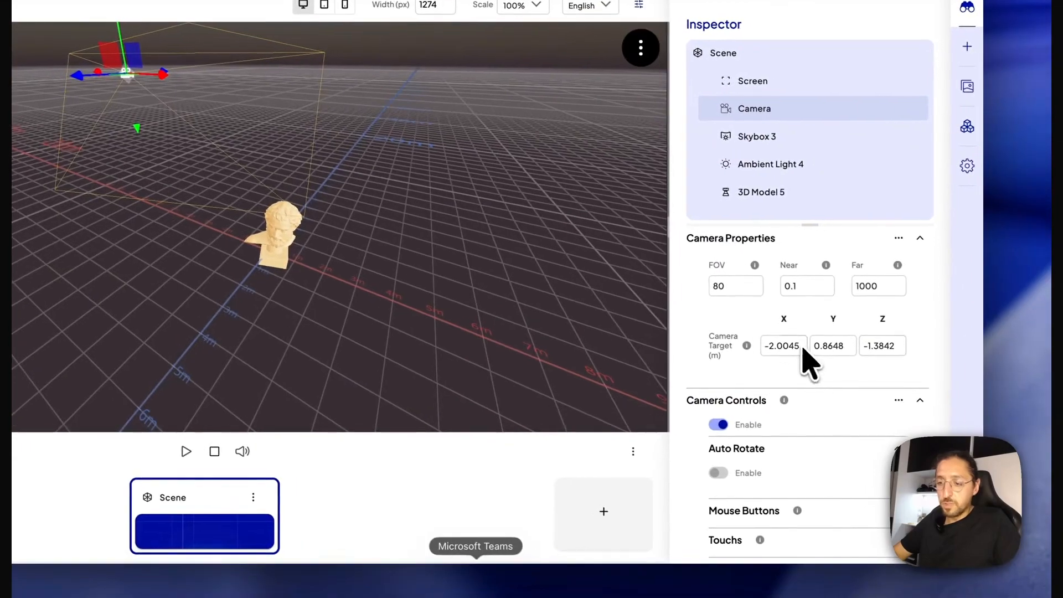
pyautogui.moveTo(580, 277); pyautogui.dragTo(541, 280)
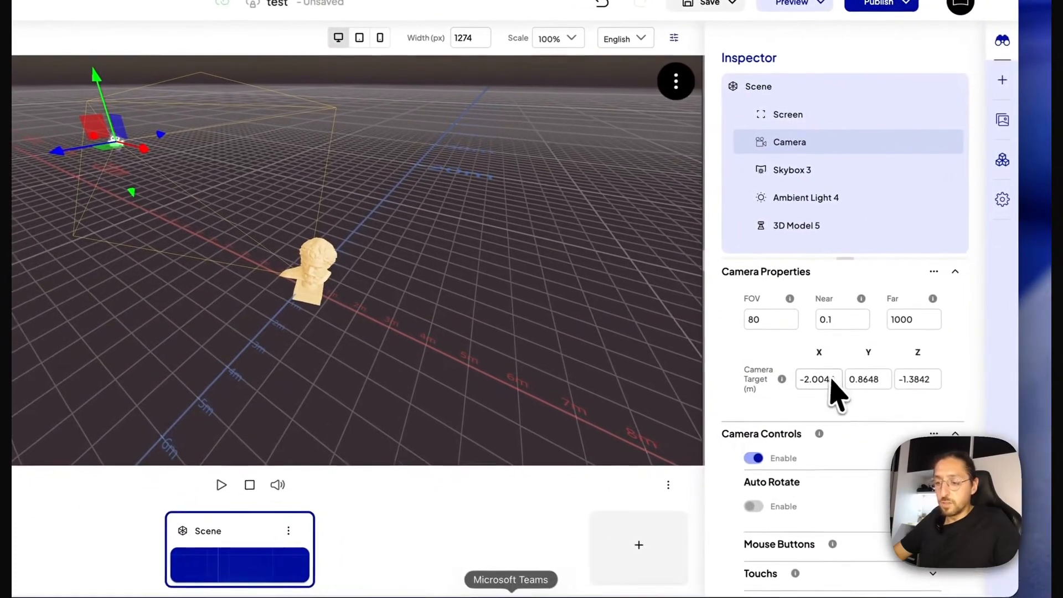
pyautogui.moveTo(629, 284); pyautogui.dragTo(629, 278, button='right')
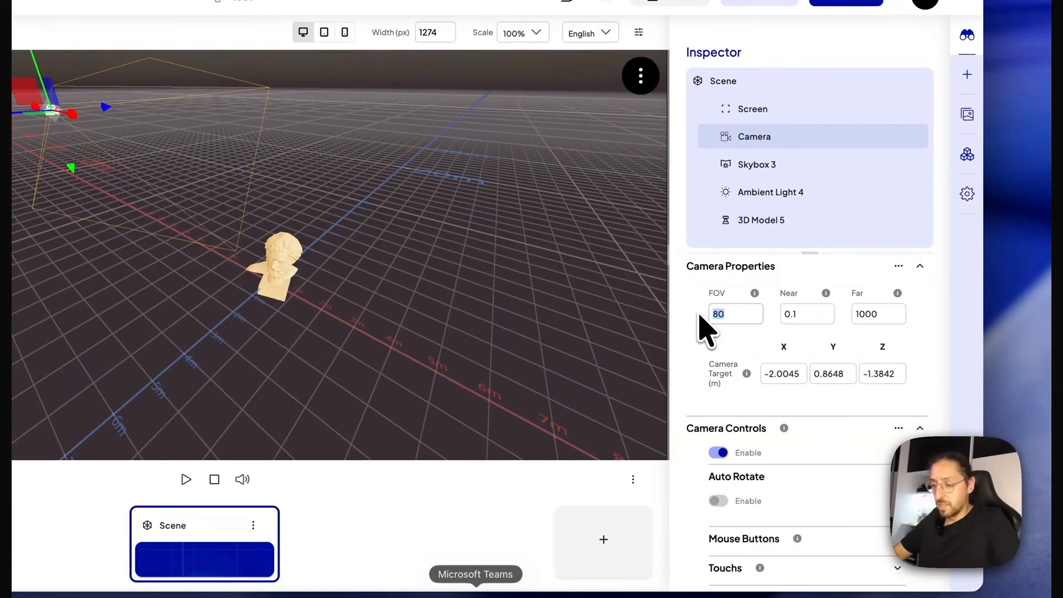
pyautogui.write('30')
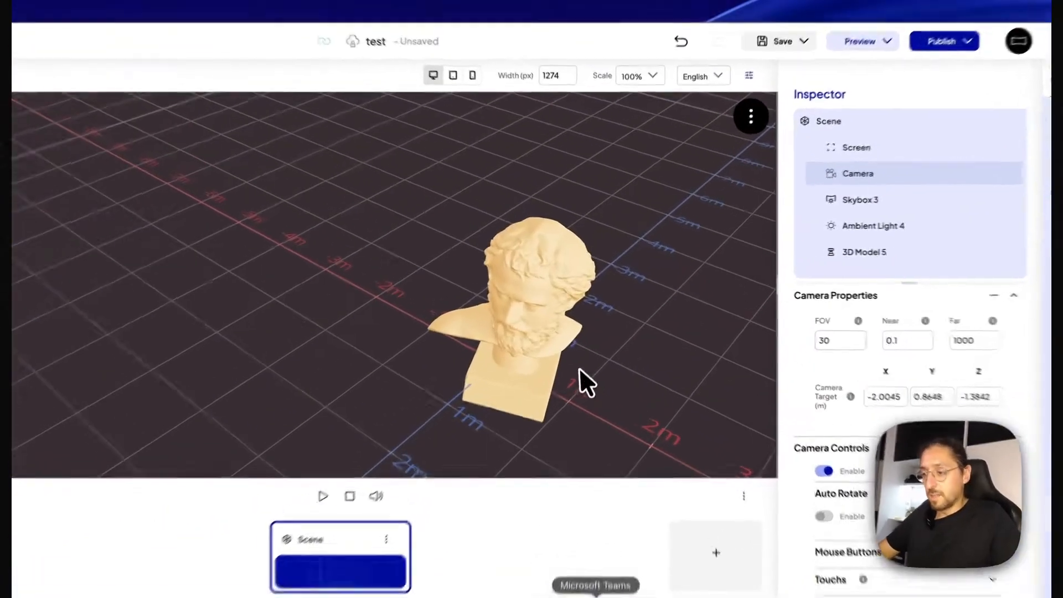
pyautogui.moveTo(579, 382); pyautogui.dragTo(494, 239)
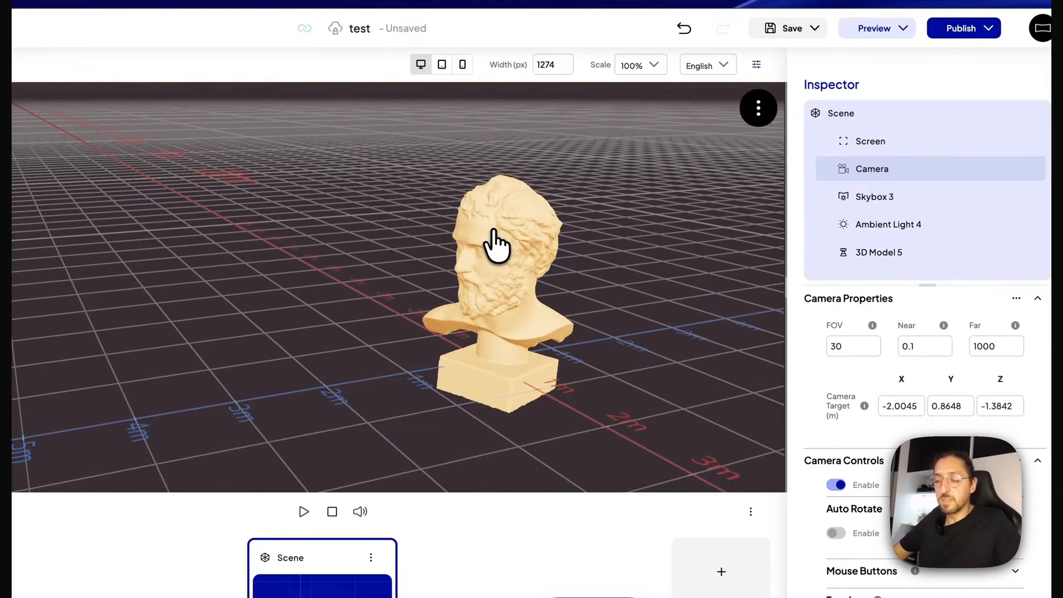
# Set the camera's FOV to 100 and compare how the bust is framed.
pyautogui.moveTo(359, 292); pyautogui.dragTo(522, 323)
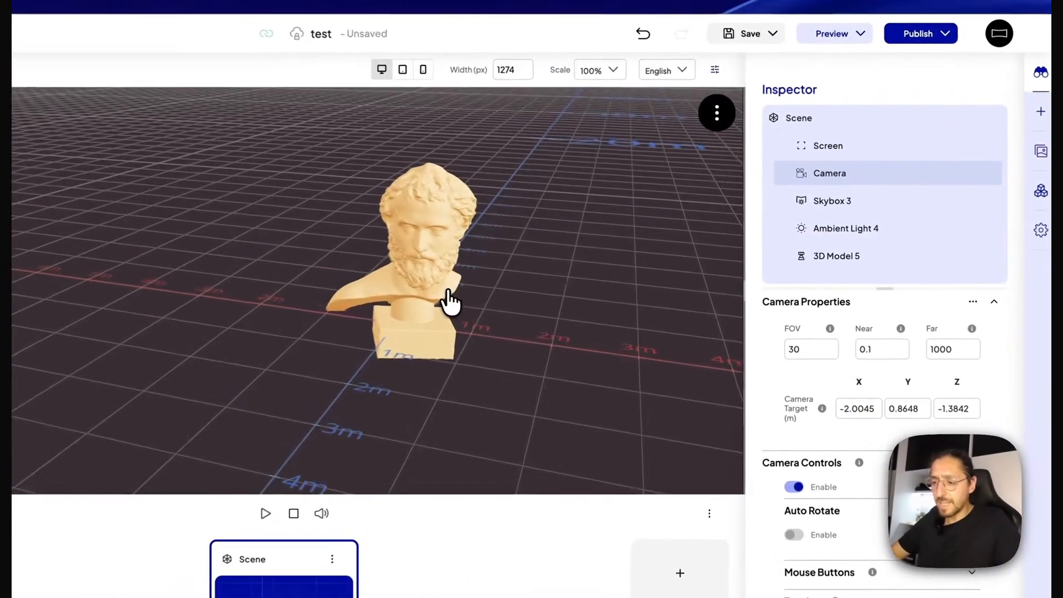
pyautogui.moveTo(450, 301); pyautogui.dragTo(487, 301)
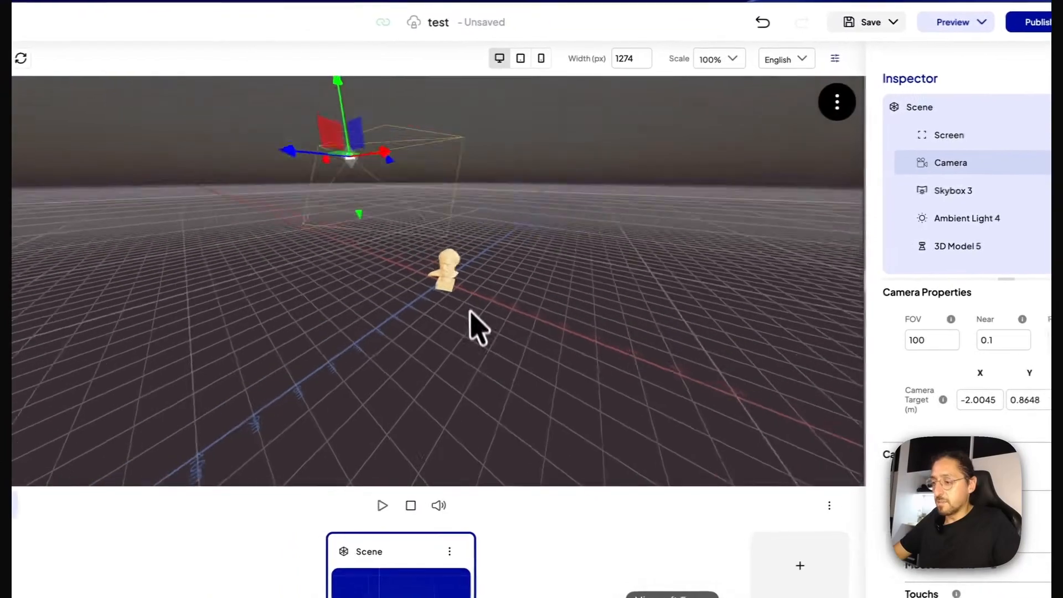
pyautogui.moveTo(470, 312); pyautogui.dragTo(467, 334)
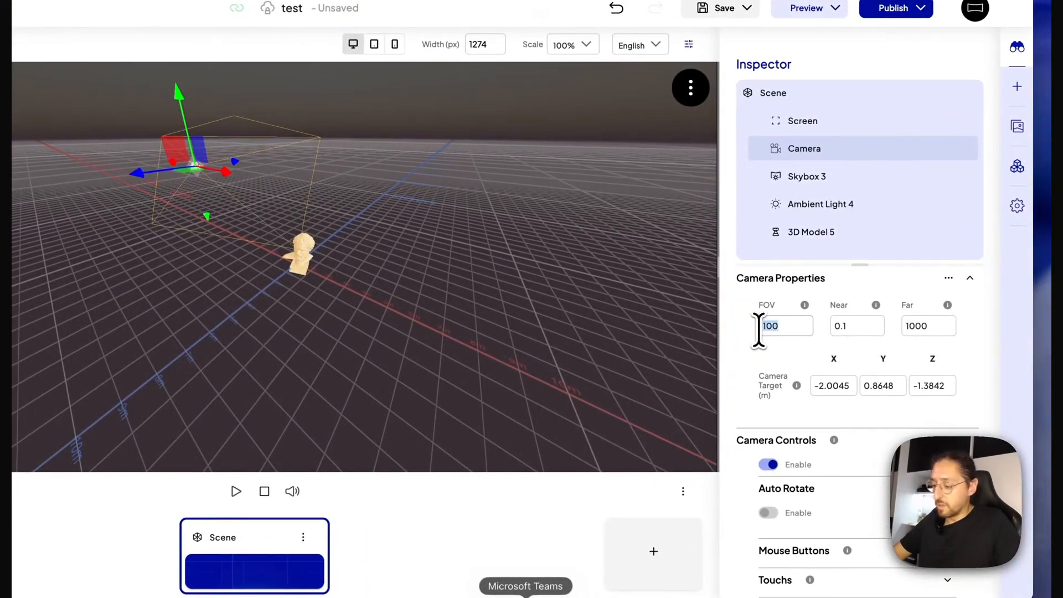
# Set the camera's FOV to 60.
pyautogui.write('60')
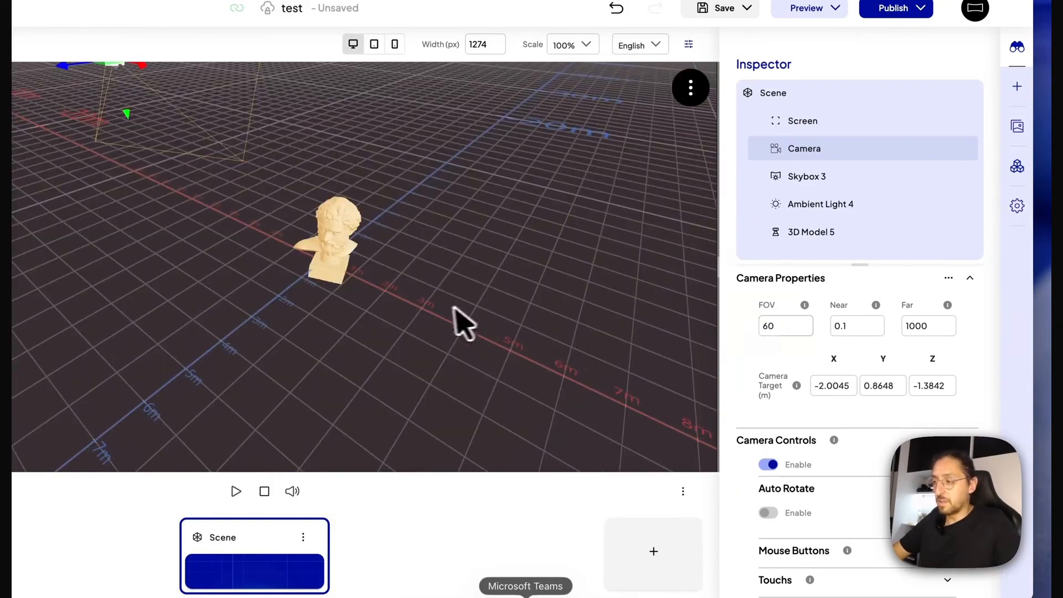
pyautogui.moveTo(454, 308); pyautogui.dragTo(437, 312)
pyautogui.scroll(-3, 447, 281)
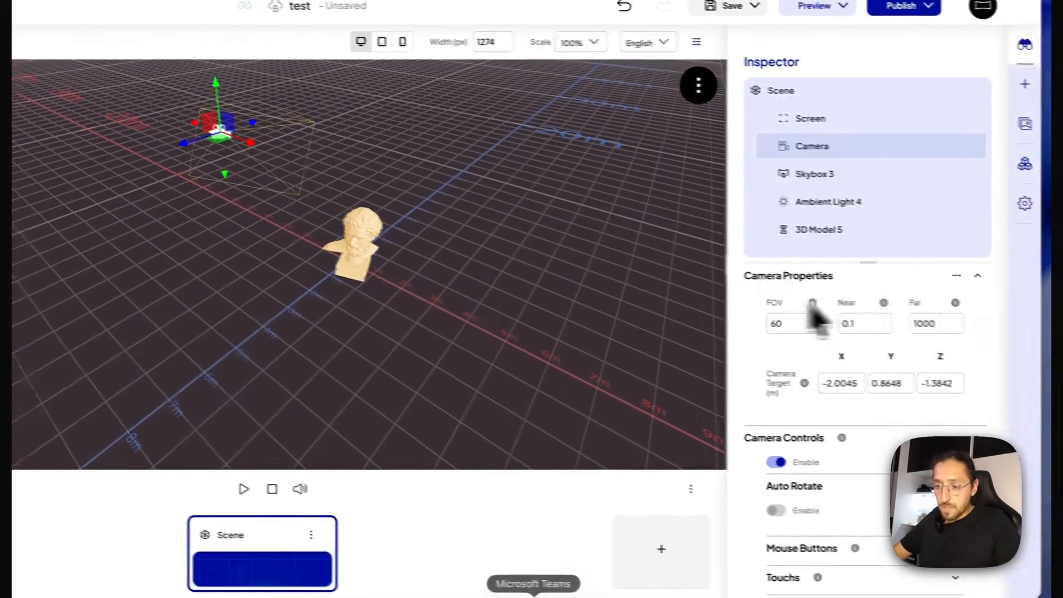
# Examine the bust's base up close at several distances with the Near property unchanged.
pyautogui.moveTo(876, 306)
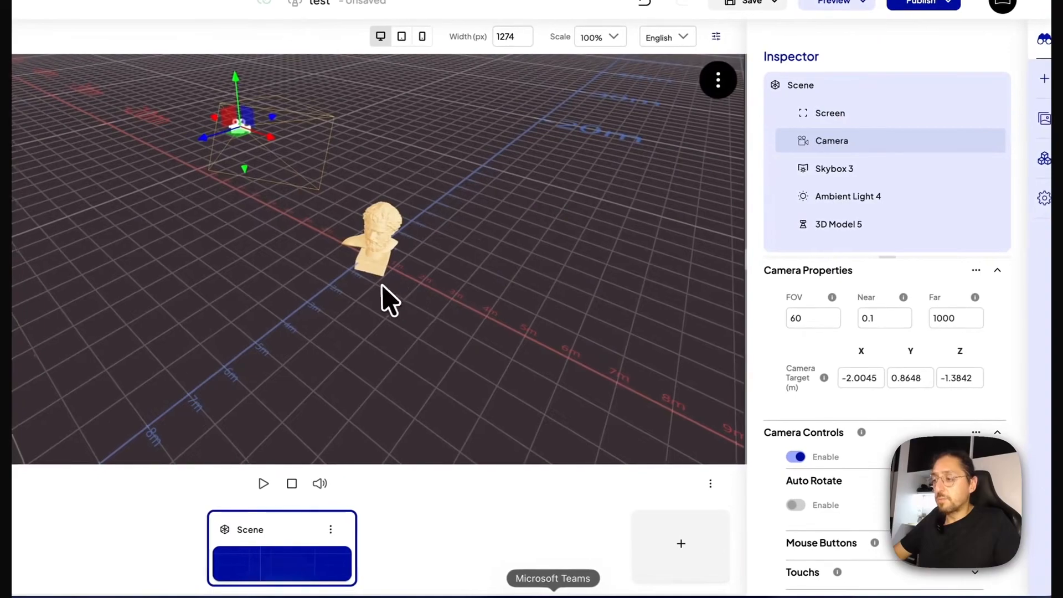
pyautogui.moveTo(345, 291); pyautogui.dragTo(717, 324)
pyautogui.moveTo(421, 318); pyautogui.dragTo(408, 301)
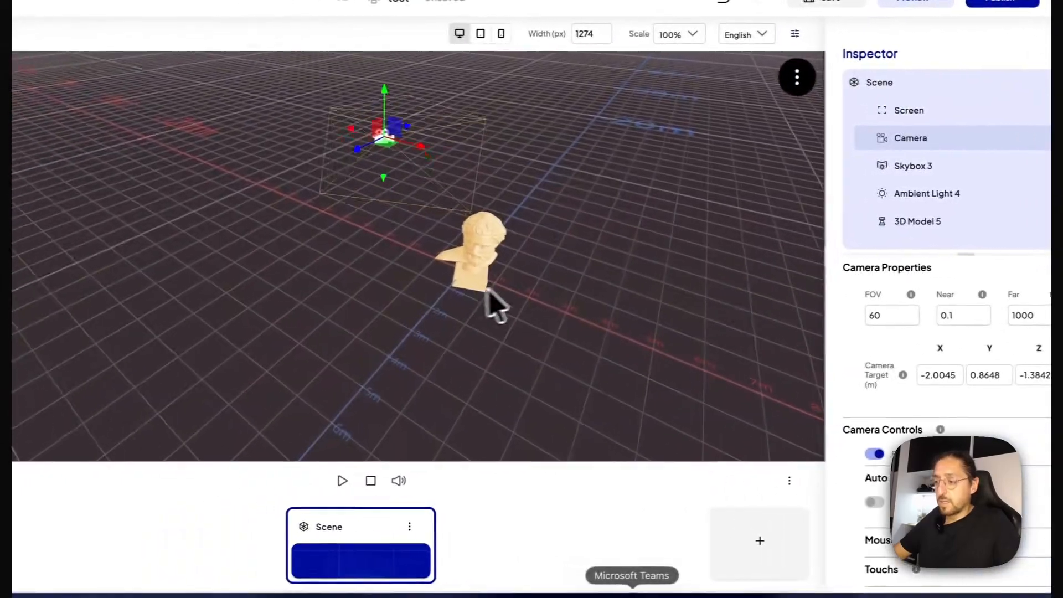
pyautogui.scroll(10, 342, 355)
pyautogui.scroll(8, 498, 333)
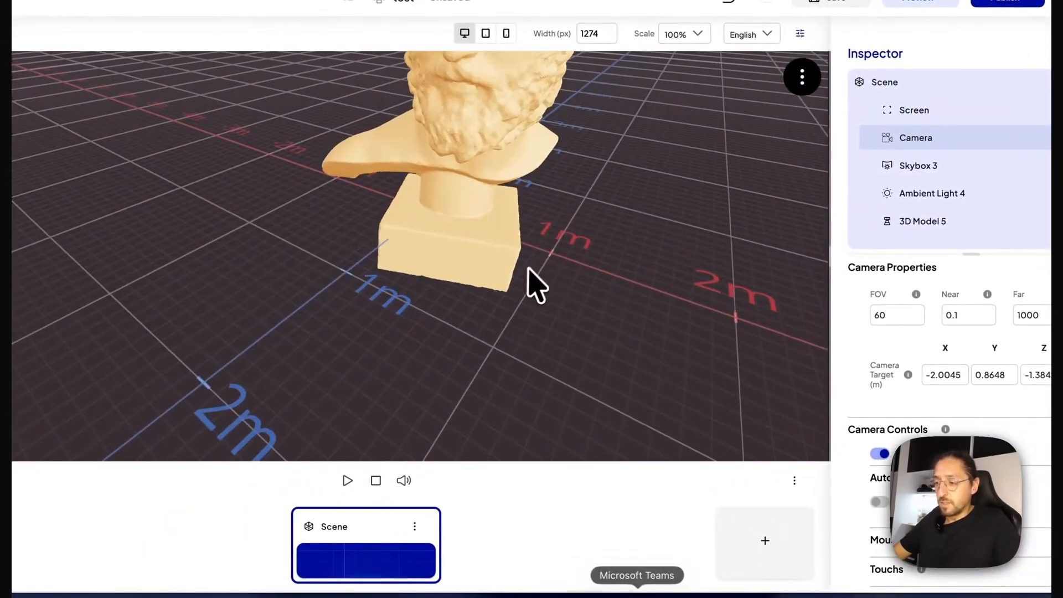
pyautogui.scroll(5, 474, 307)
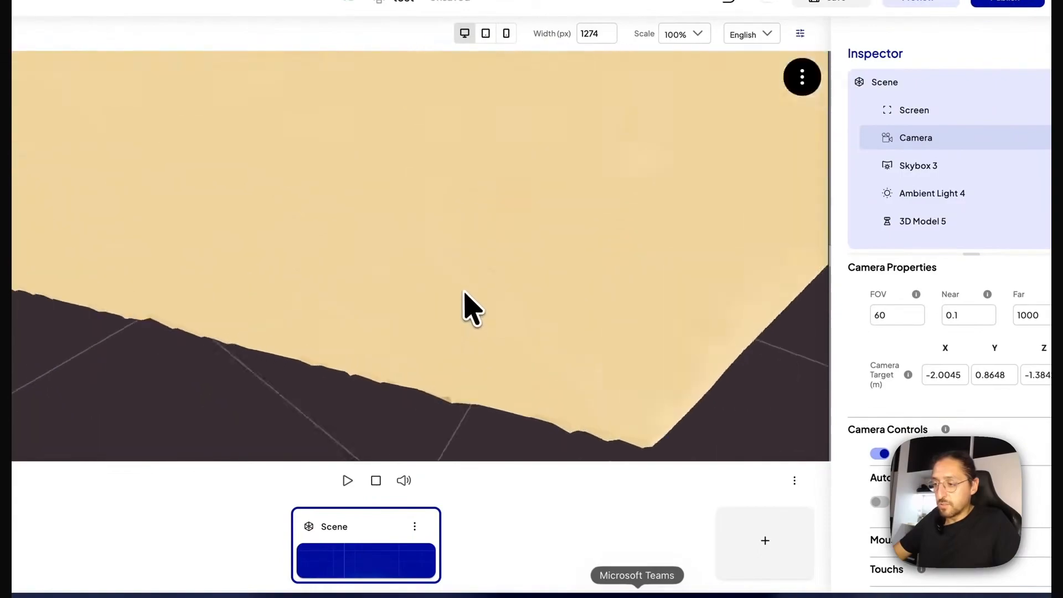
pyautogui.scroll(-6, 463, 303)
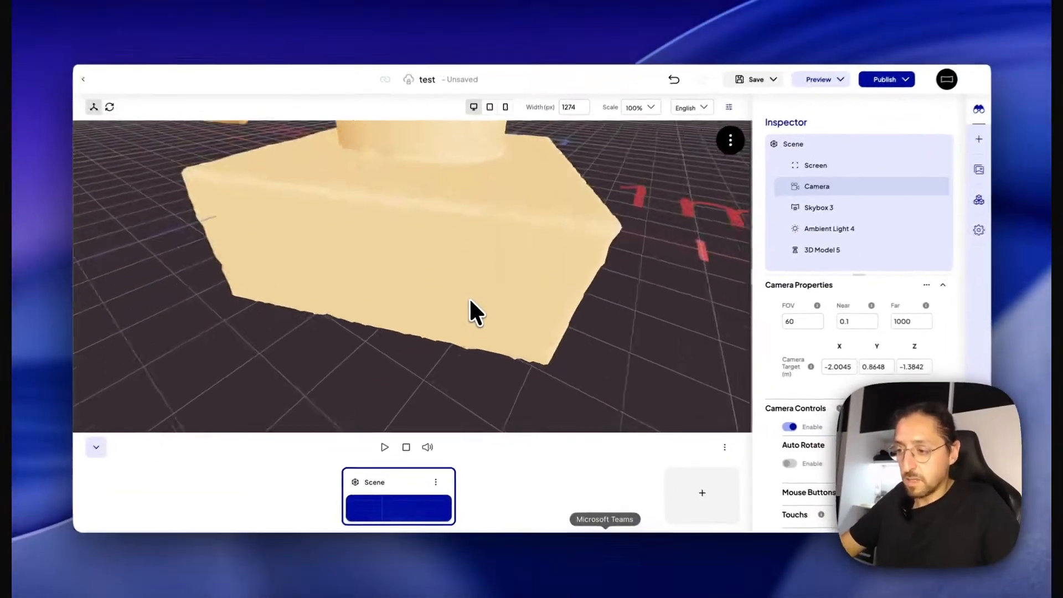
pyautogui.scroll(-4, 470, 300)
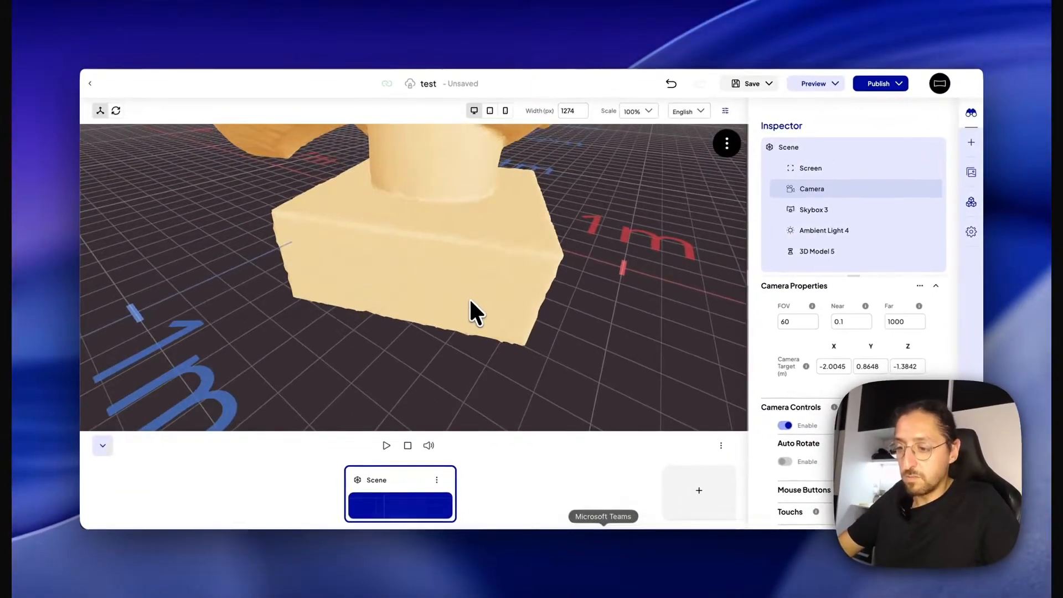
# Set the camera's Near to 1 and compare how the bust's base is rendered at different distances.
pyautogui.doubleClick(841, 321)
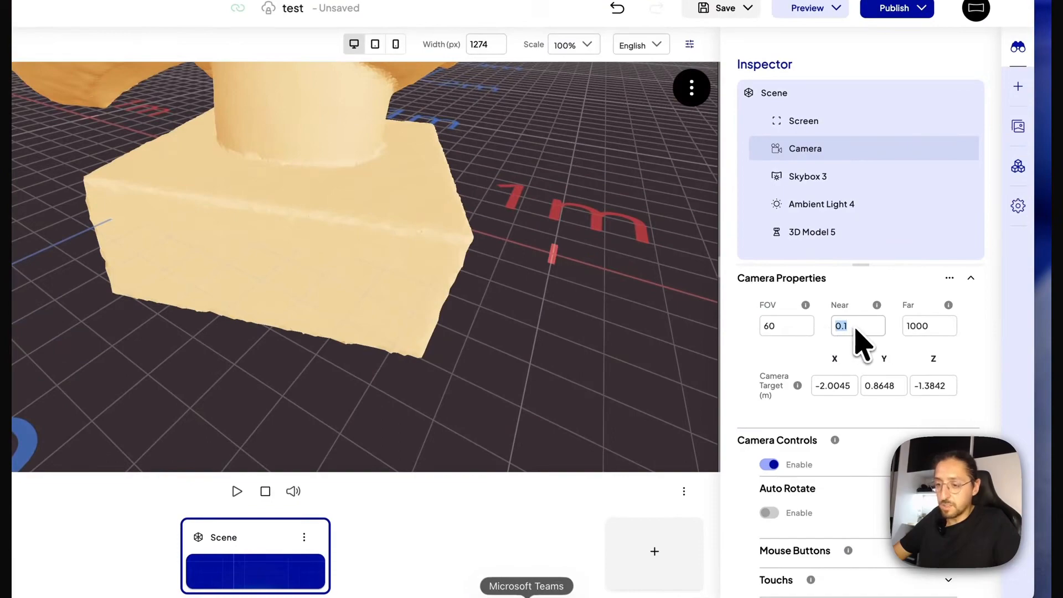
pyautogui.write('1')
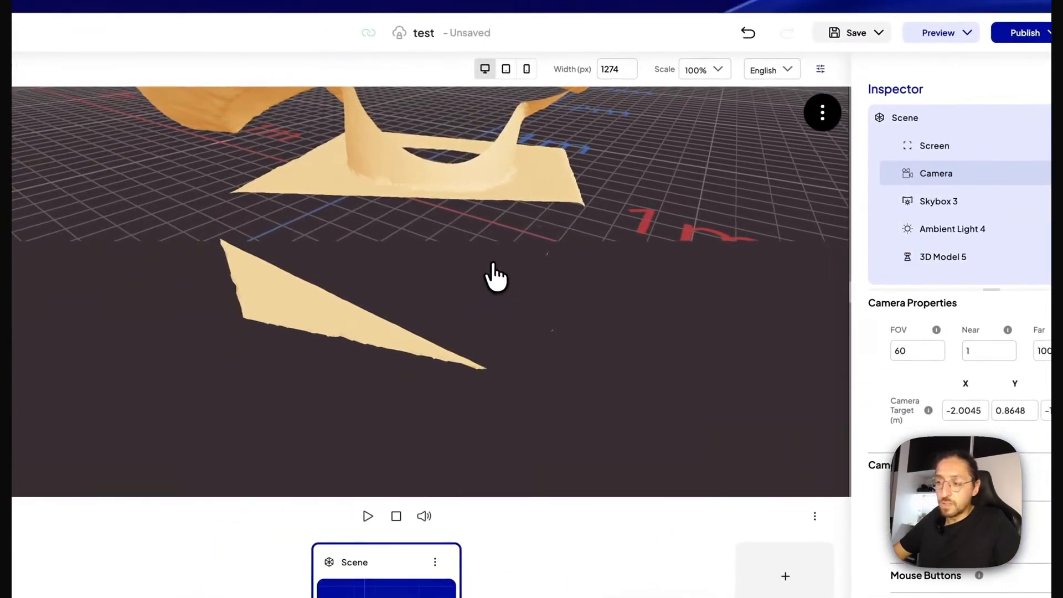
pyautogui.scroll(-4, 477, 260)
pyautogui.scroll(5, 476, 269)
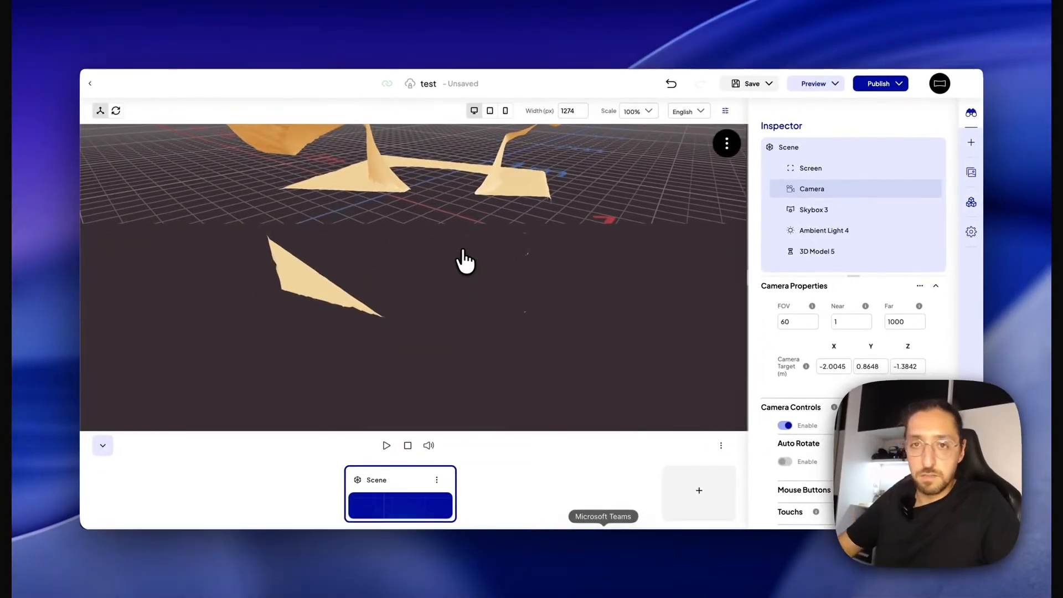
pyautogui.scroll(-5, 461, 257)
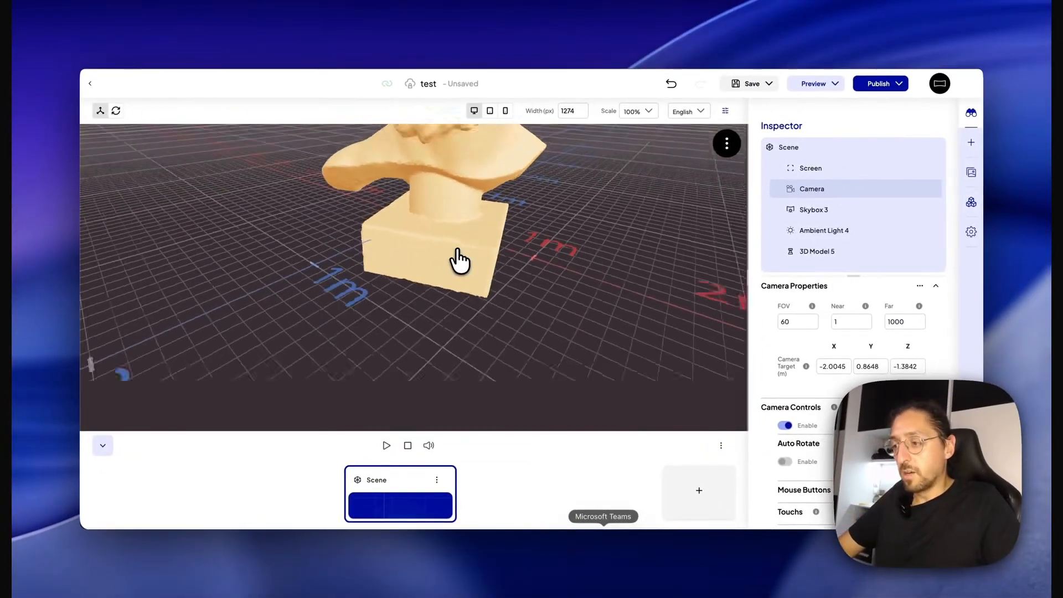
pyautogui.scroll(4, 457, 266)
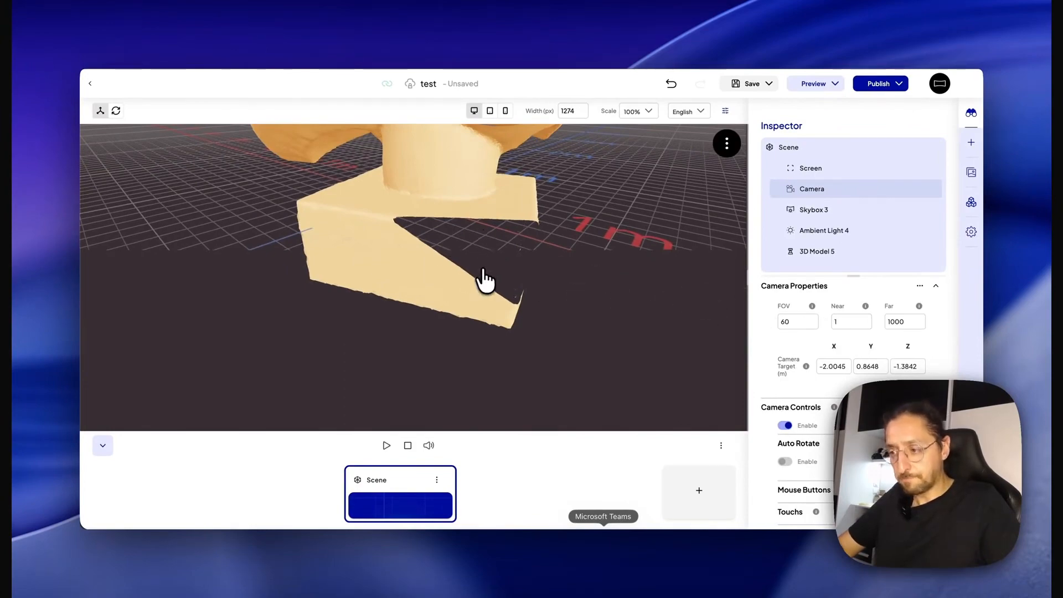
pyautogui.scroll(2, 485, 279)
pyautogui.scroll(-4, 479, 274)
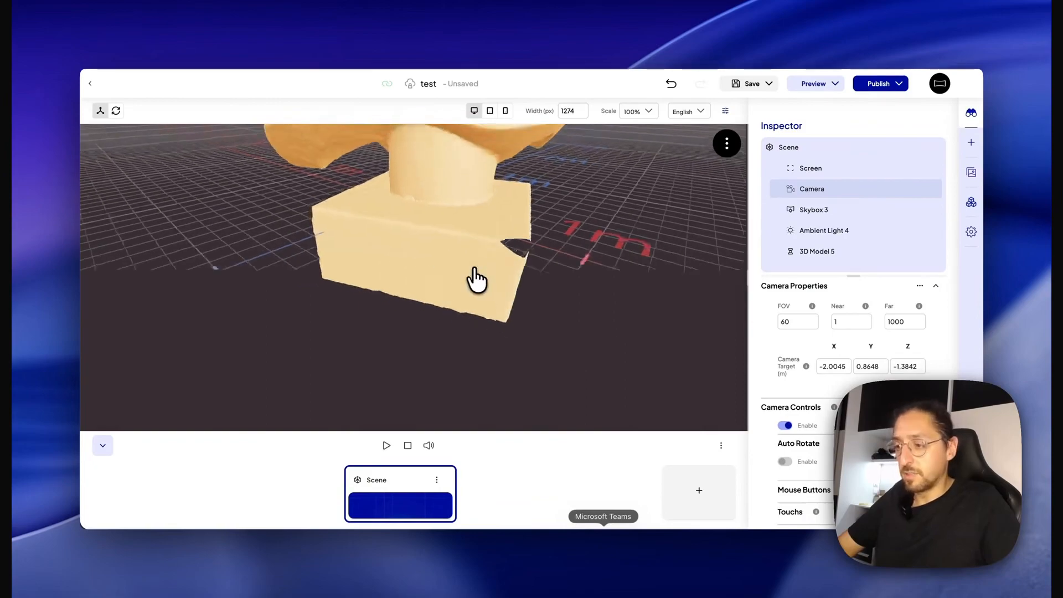
pyautogui.scroll(3, 476, 276)
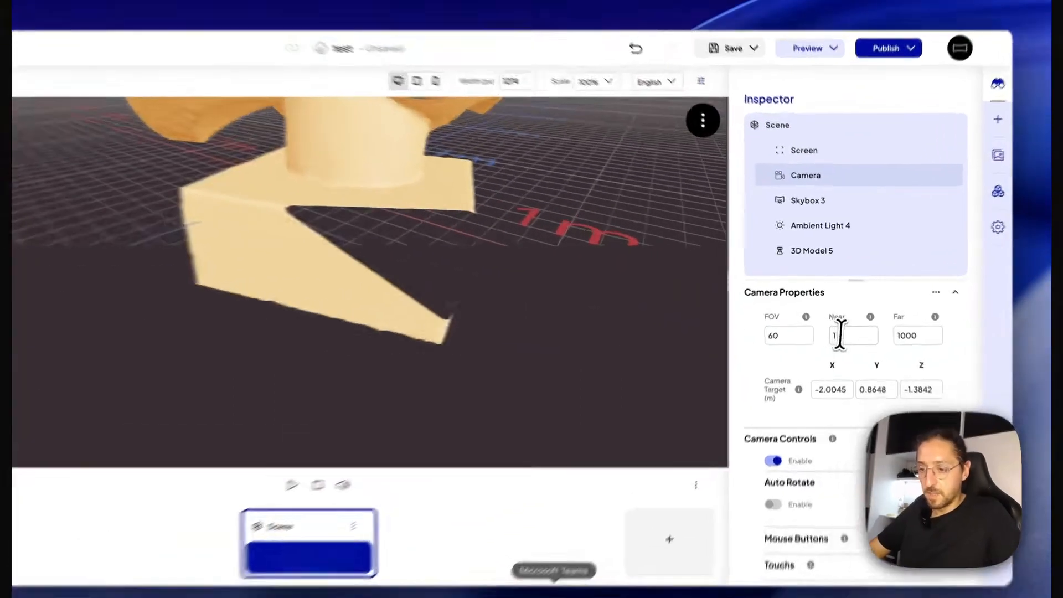
# Set the camera's Near to 0.1.
pyautogui.moveTo(840, 322); pyautogui.dragTo(810, 321)
pyautogui.write('0.1')
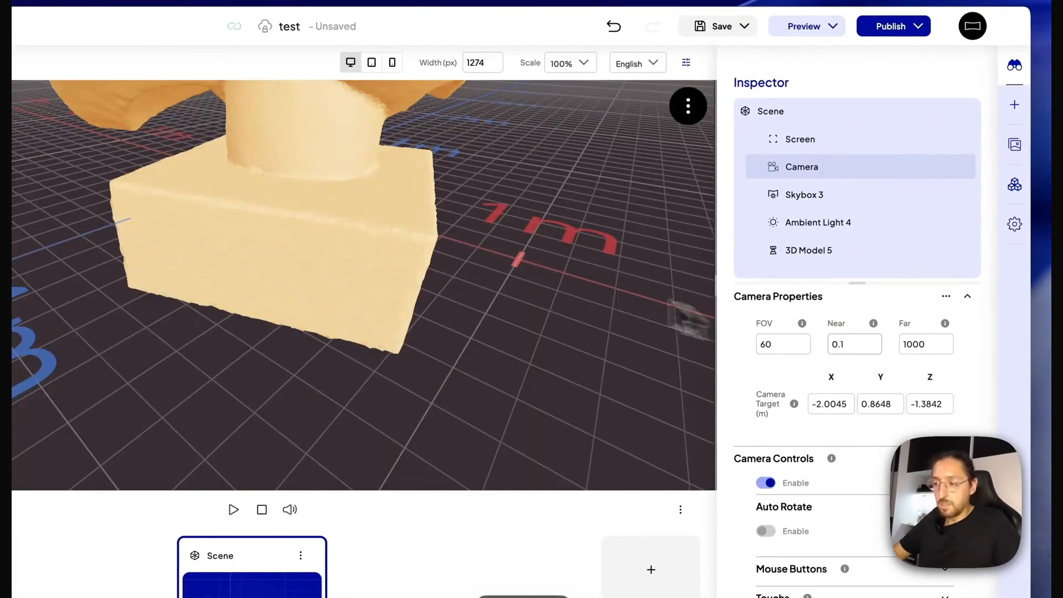
pyautogui.scroll(-6, 435, 238)
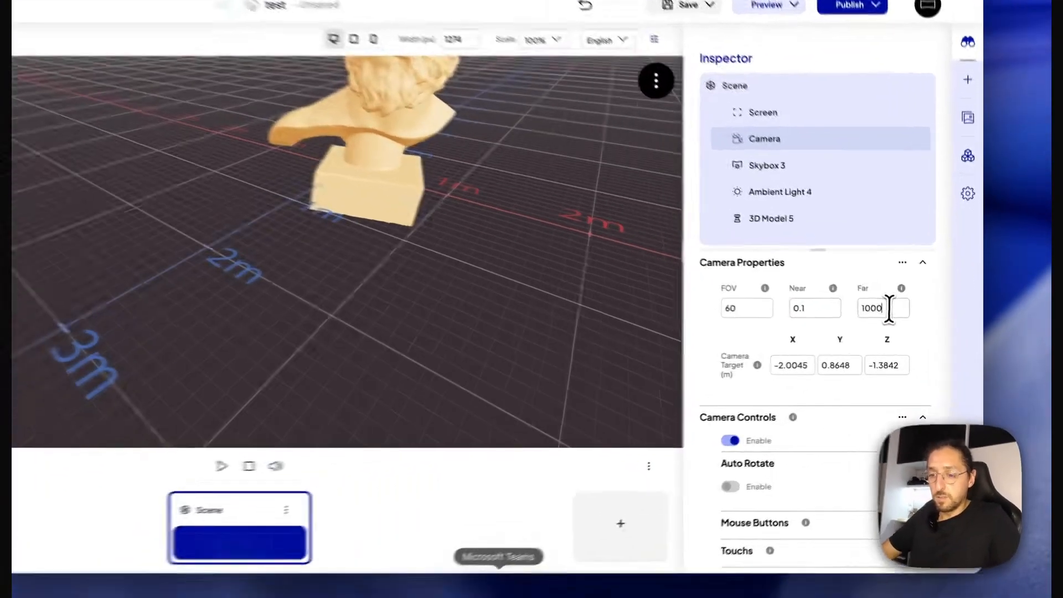
# Set the camera's Far to 10 and check how the bust and grid are rendered from different angles and distances.
pyautogui.moveTo(910, 322); pyautogui.dragTo(894, 322)
pyautogui.press('BackSpace')
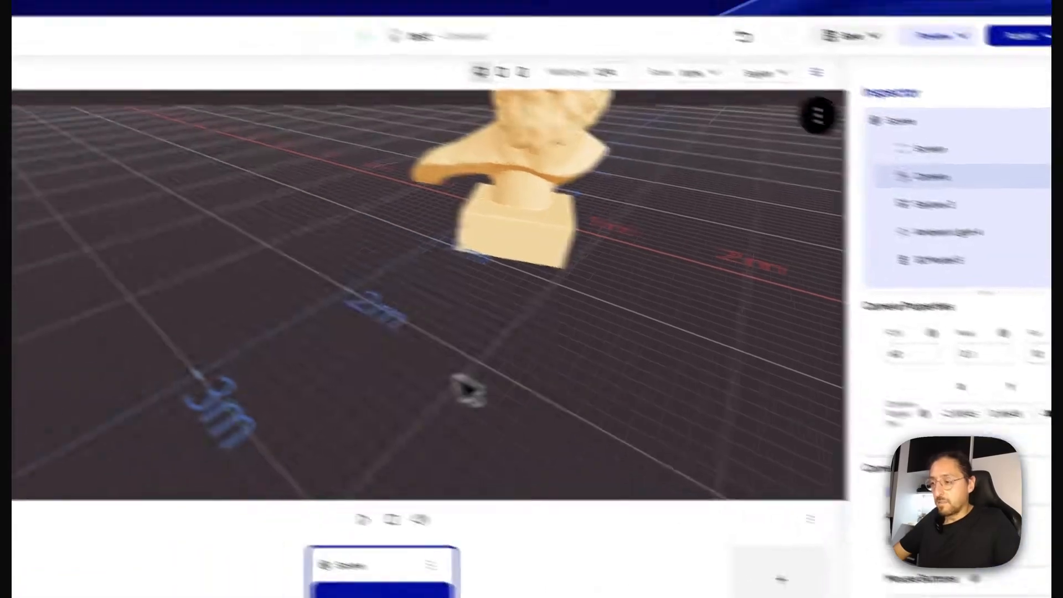
pyautogui.scroll(2, 253, 227)
pyautogui.scroll(-6, 501, 310)
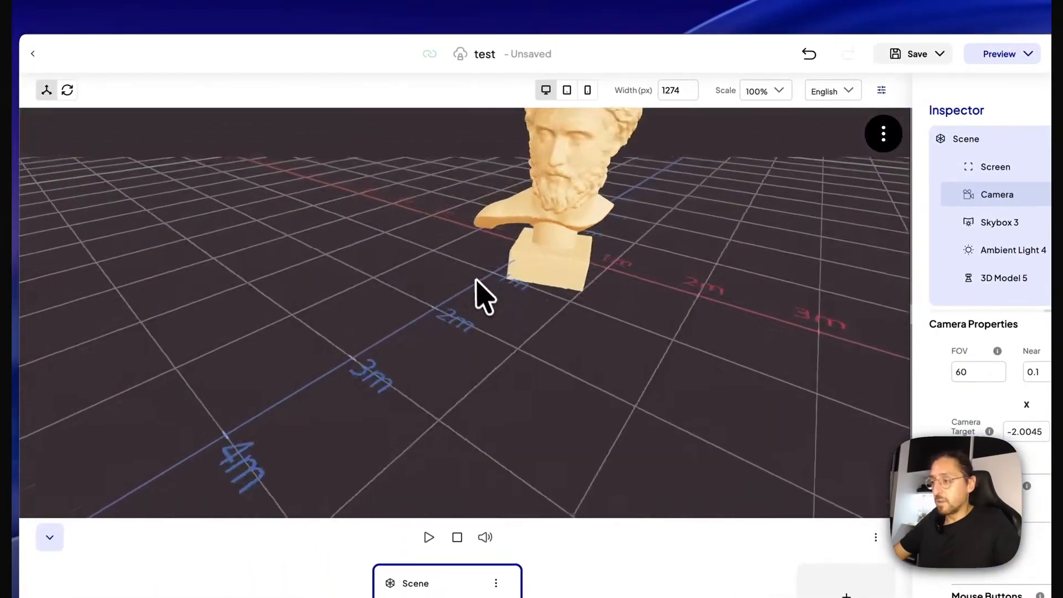
pyautogui.moveTo(244, 227); pyautogui.dragTo(248, 228)
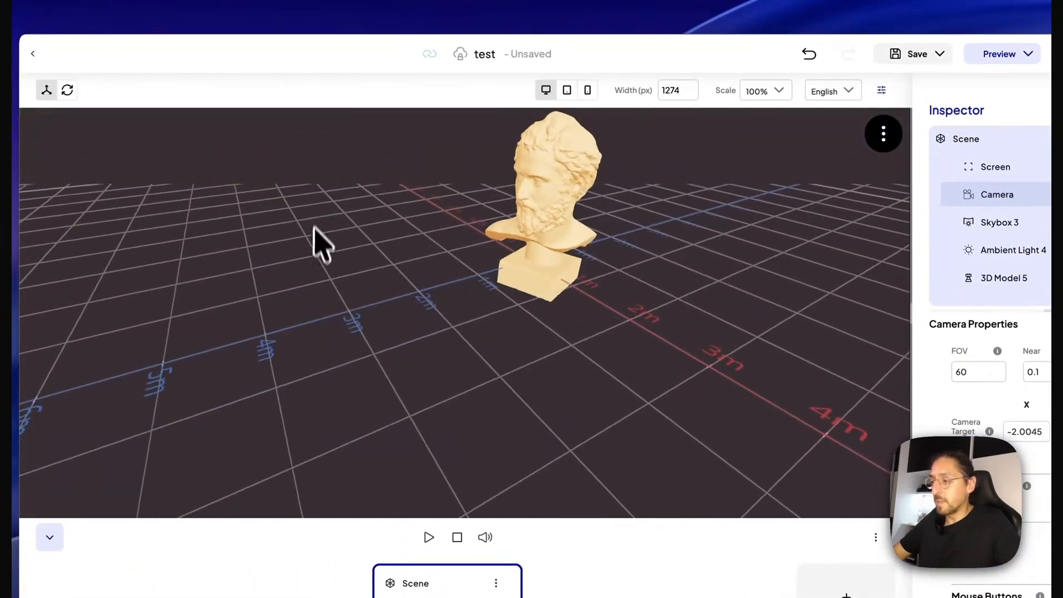
pyautogui.scroll(-6, 374, 245)
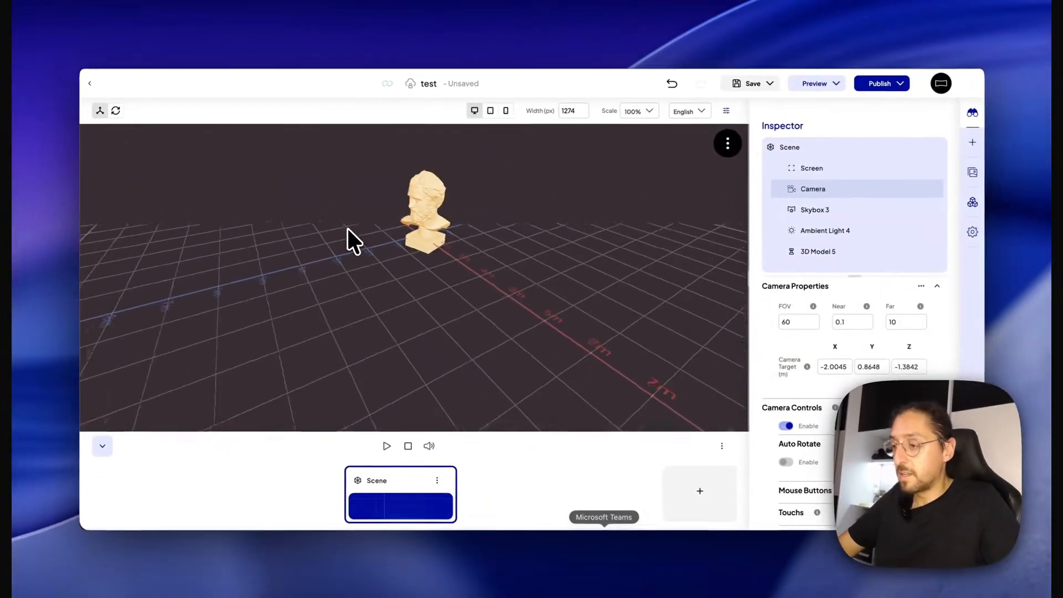
pyautogui.scroll(-2, 348, 228)
pyautogui.scroll(-5, 347, 232)
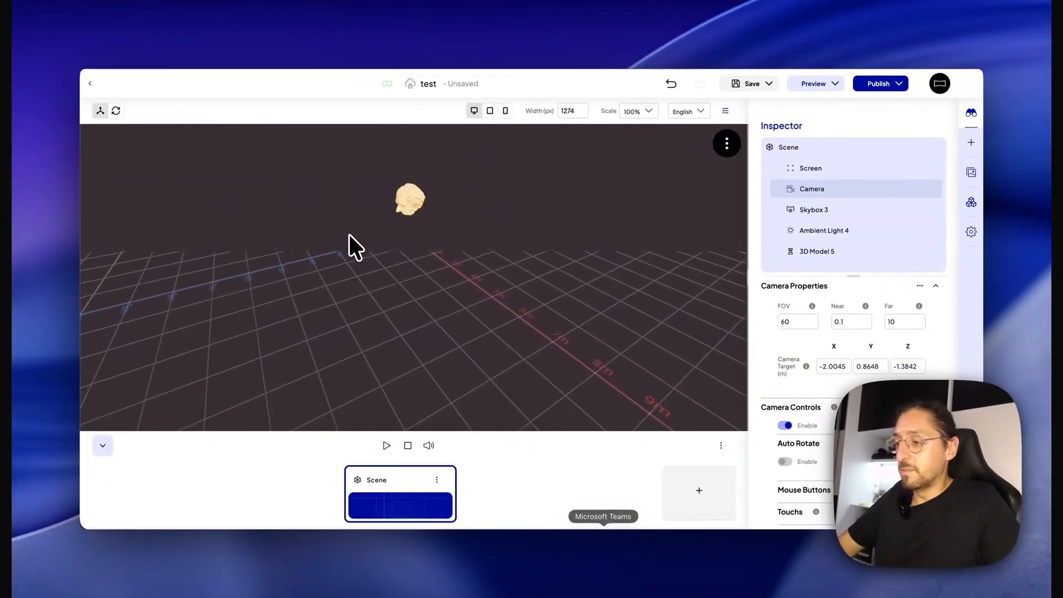
pyautogui.scroll(5, 376, 267)
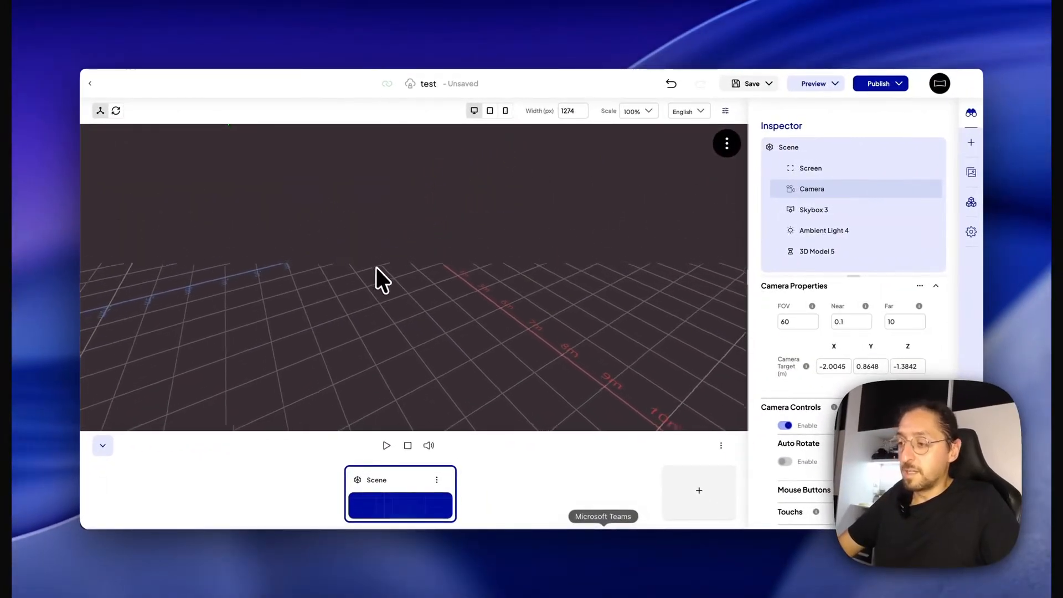
pyautogui.moveTo(376, 262); pyautogui.dragTo(452, 334)
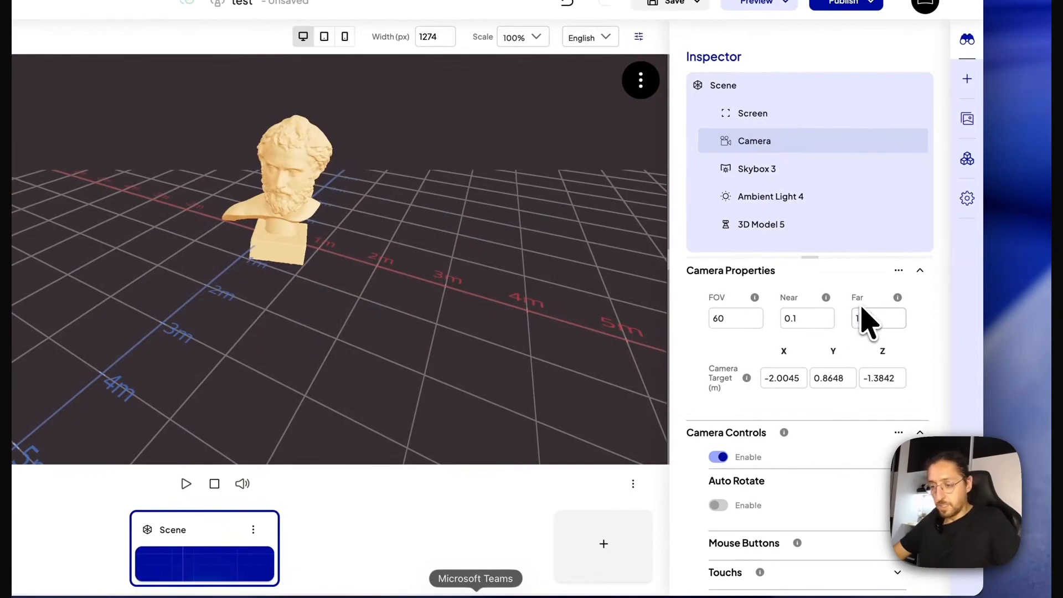
# Set the camera's Far to 100 and check the scene from another angle.
pyautogui.write('00')
pyautogui.moveTo(442, 265); pyautogui.dragTo(336, 224)
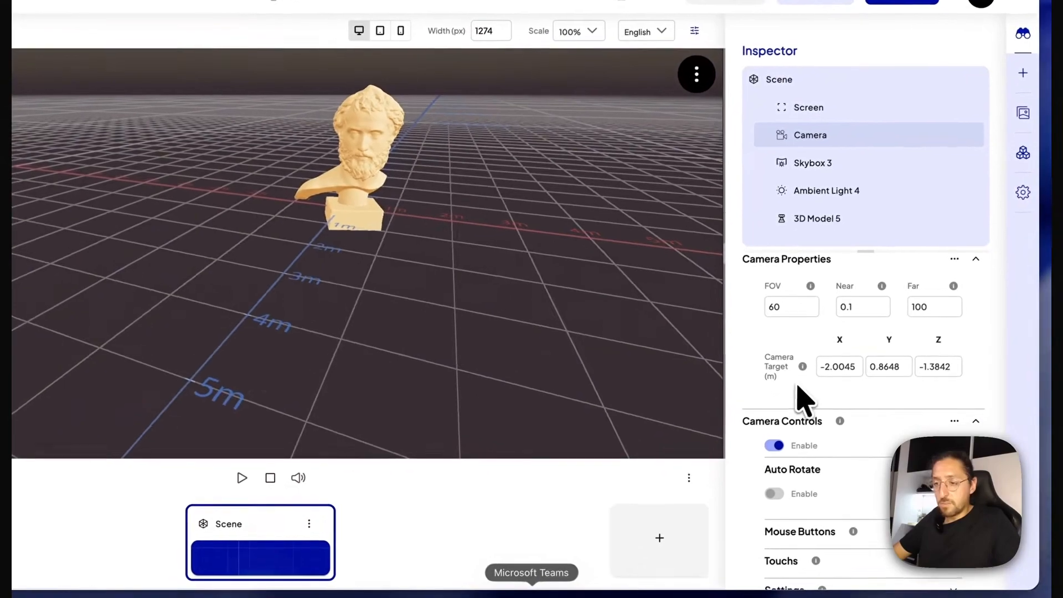
pyautogui.moveTo(572, 322); pyautogui.dragTo(463, 325)
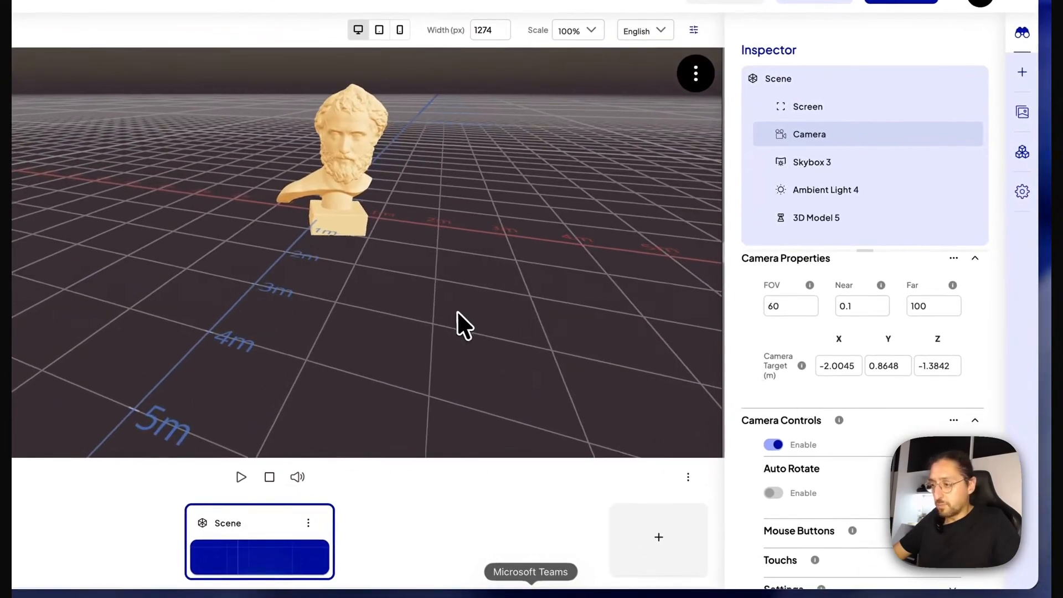
# Disable the camera controls, re-enable them, and test orbiting around the bust.
pyautogui.scroll(-1, 842, 402)
pyautogui.scroll(-1, 839, 401)
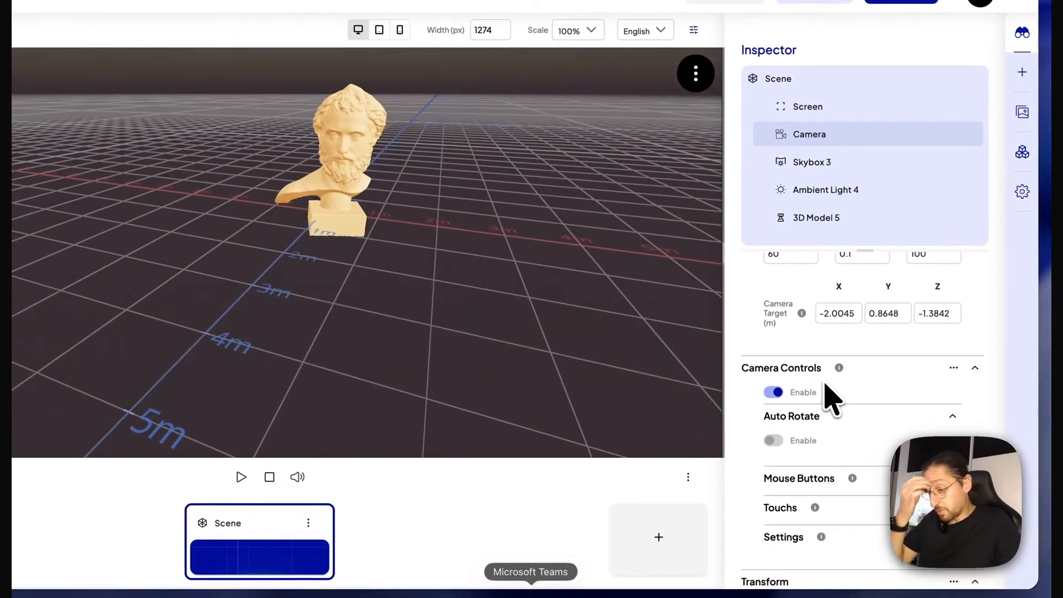
pyautogui.scroll(-1, 824, 386)
pyautogui.moveTo(428, 245); pyautogui.dragTo(307, 306)
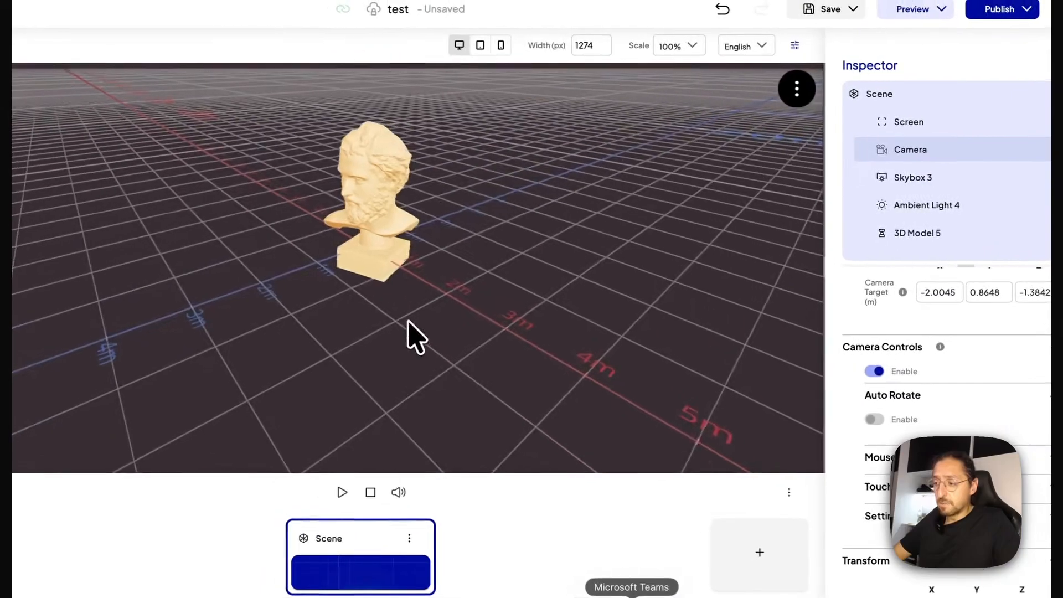
pyautogui.moveTo(408, 322); pyautogui.dragTo(477, 287)
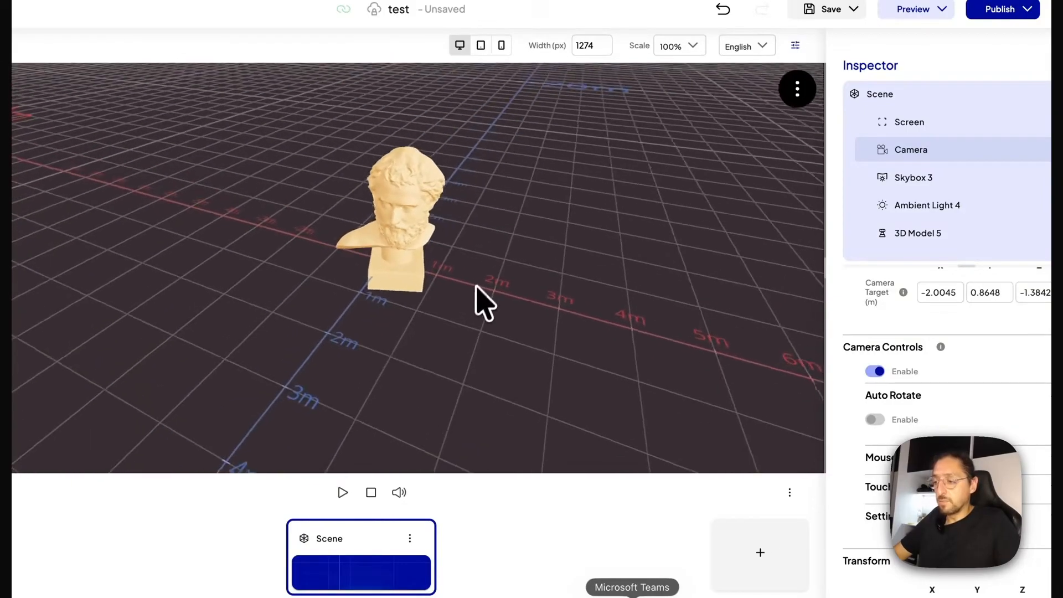
pyautogui.scroll(-2, 884, 348)
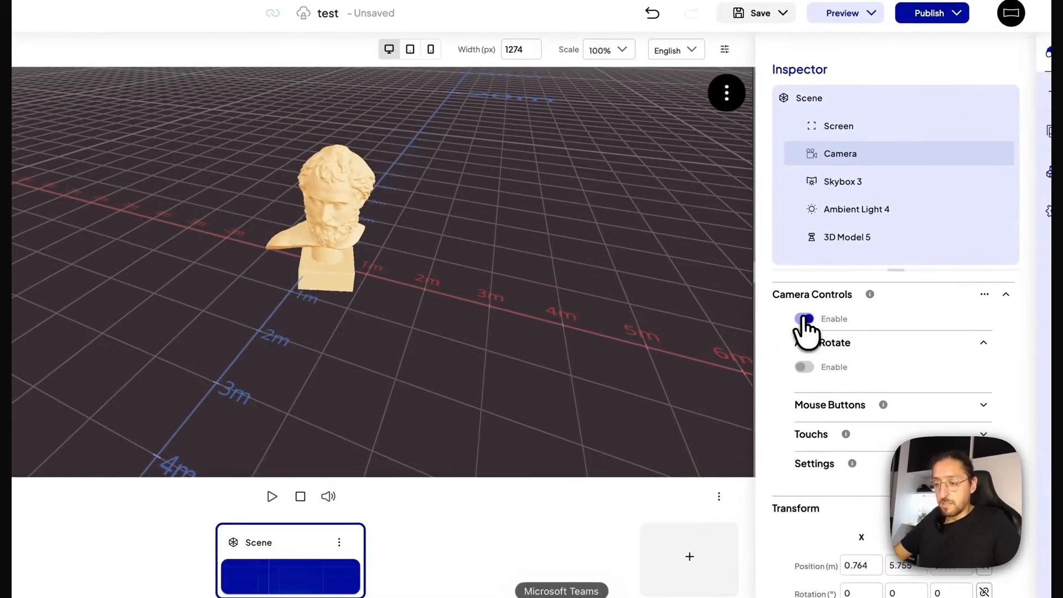
pyautogui.click(804, 319)
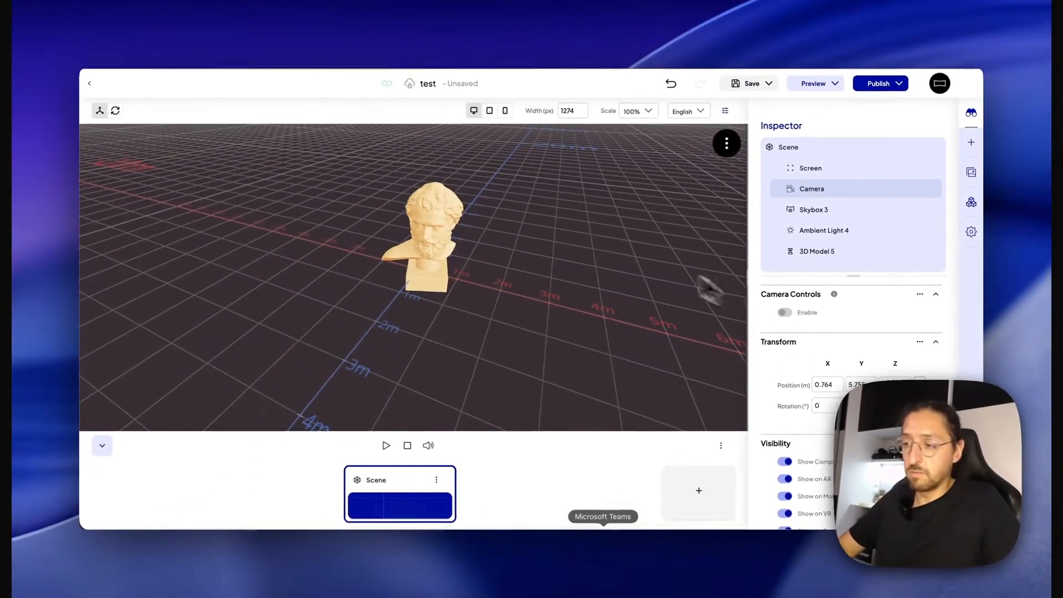
pyautogui.click(785, 313)
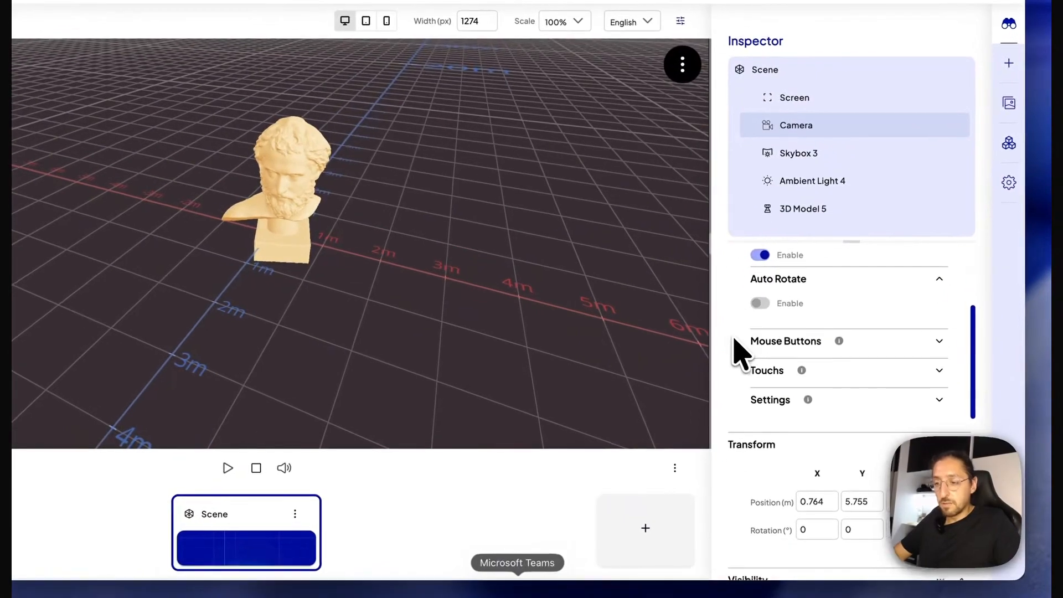
pyautogui.moveTo(468, 310); pyautogui.dragTo(425, 294)
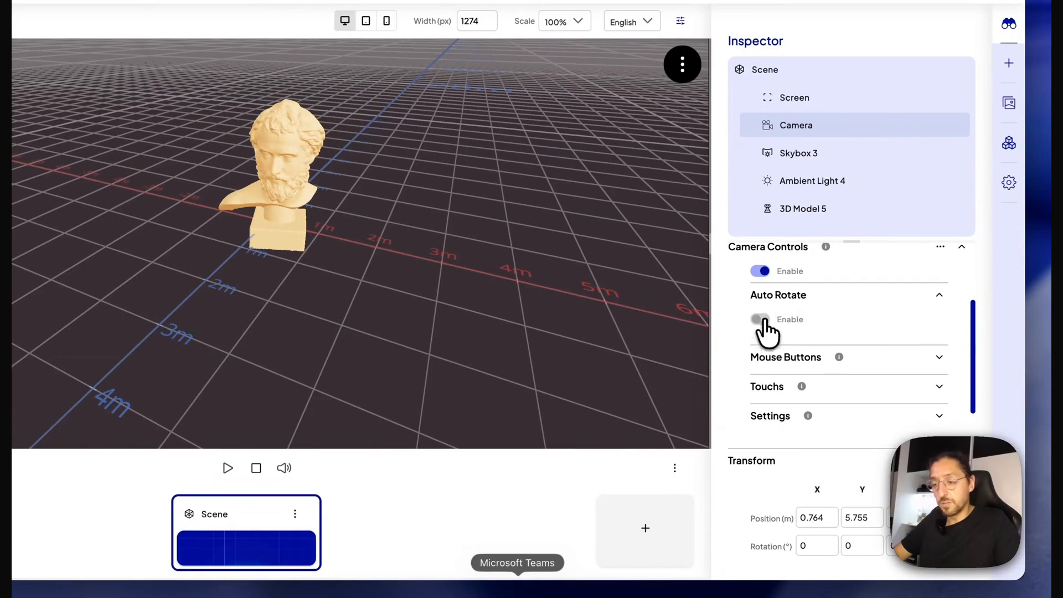
# Enable the camera's Auto Rotate with its preview on and set the rotation speed to 20.
pyautogui.click(761, 320)
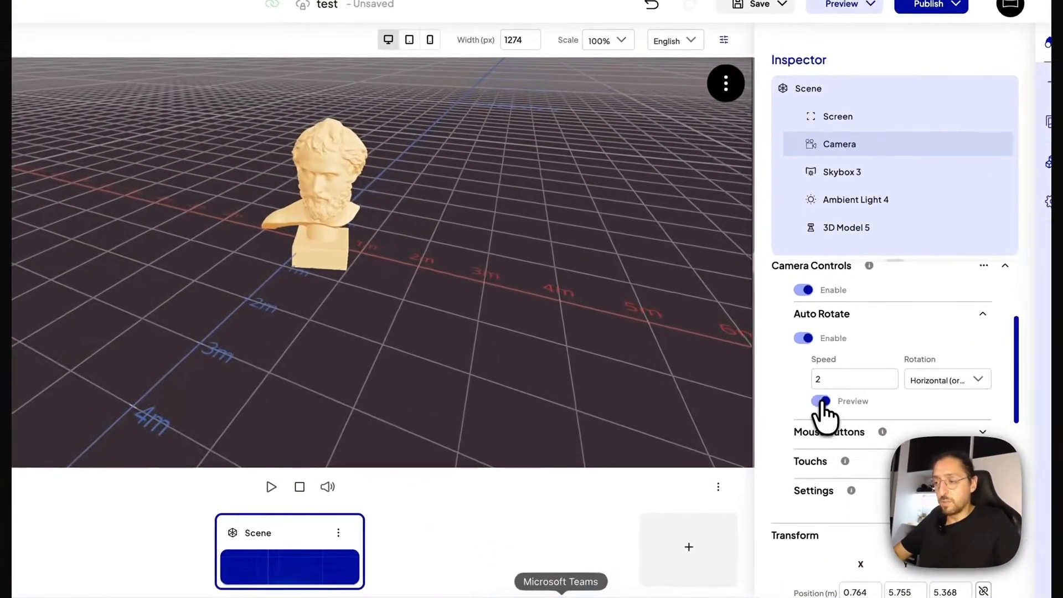
pyautogui.click(820, 399)
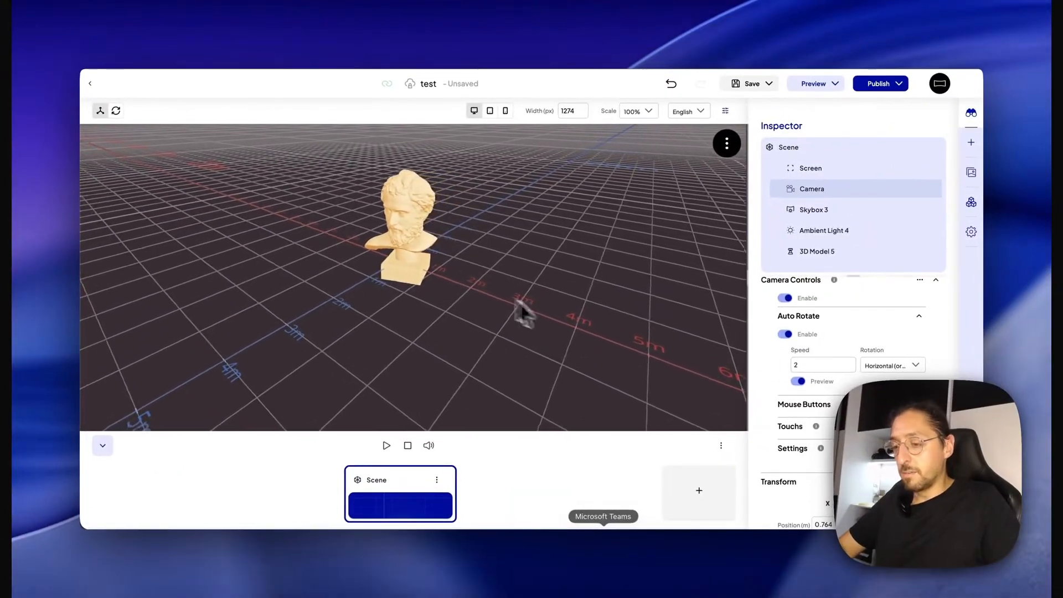
pyautogui.click(809, 365)
pyautogui.write('0')
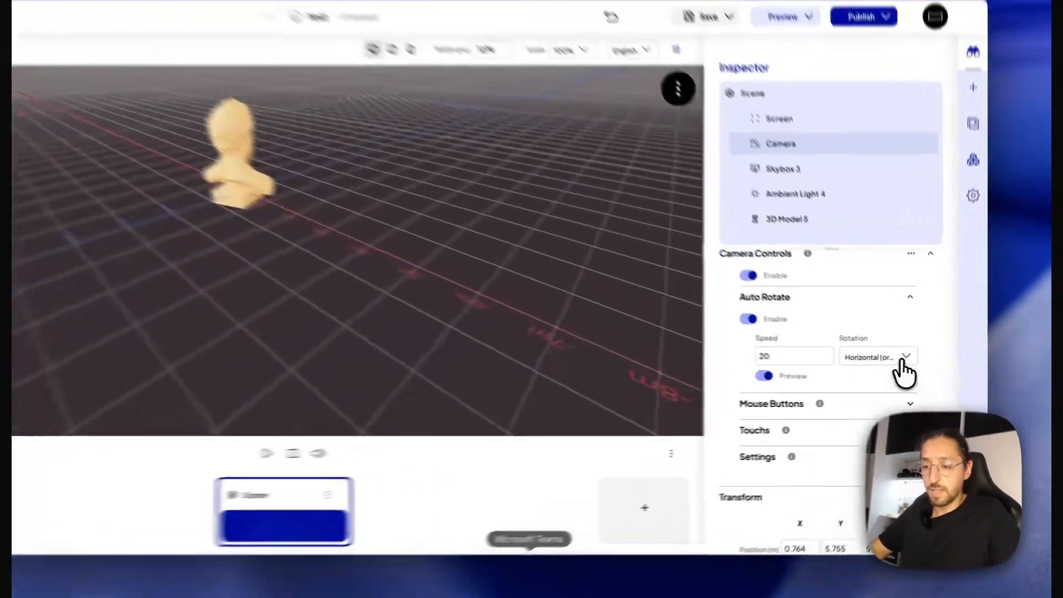
# Set the Auto Rotate direction to Vertical (tilt).
pyautogui.click(915, 365)
pyautogui.click(869, 406)
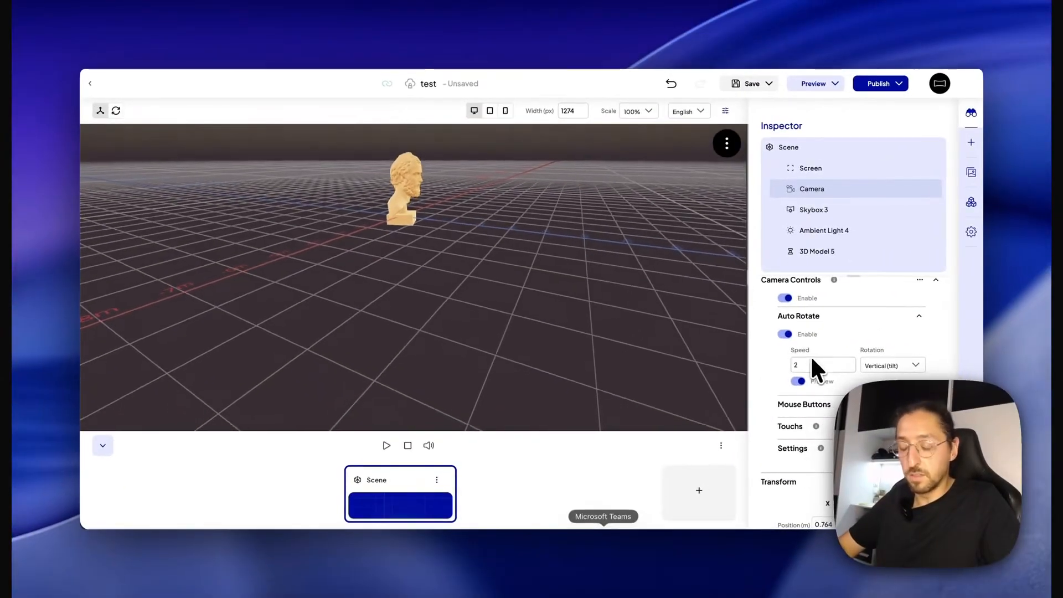
# Set the camera's Auto Rotate direction to Horizontal, turn off its preview, and orbit the view back to face the bust.
pyautogui.click(872, 365)
pyautogui.click(872, 368)
pyautogui.click(798, 382)
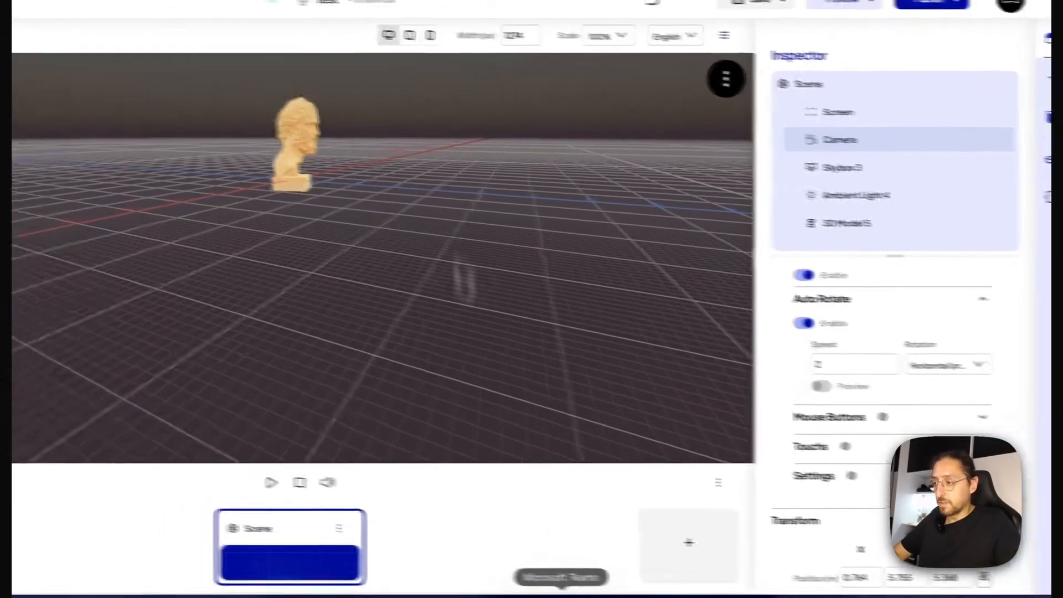
pyautogui.moveTo(403, 274); pyautogui.dragTo(302, 437)
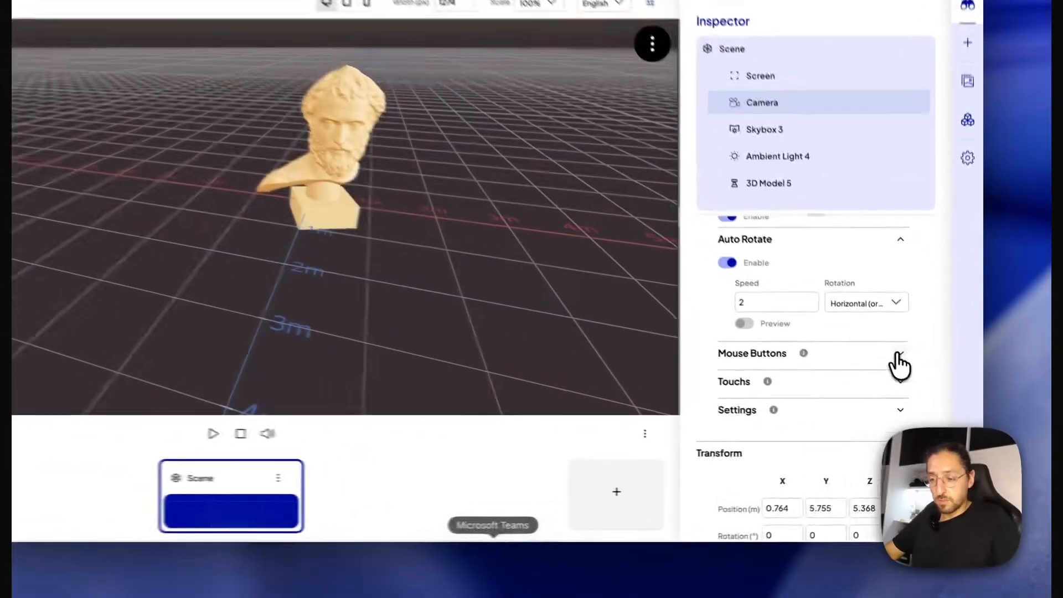
# Examine the camera's Mouse Buttons and Touchs control assignments in the Free World scene.
pyautogui.click(919, 383)
pyautogui.click(898, 416)
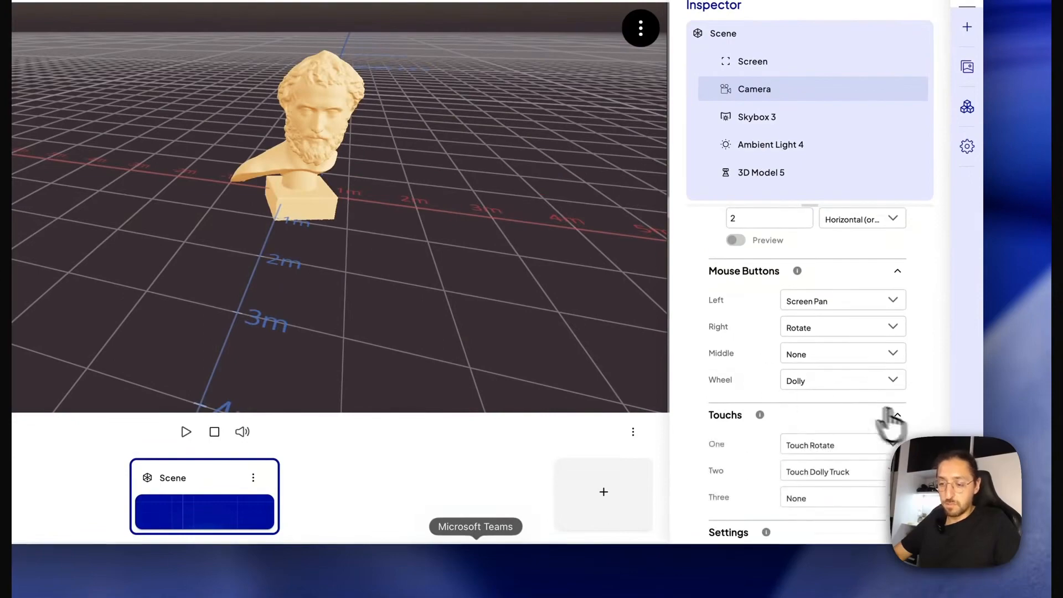
pyautogui.scroll(-1, 712, 394)
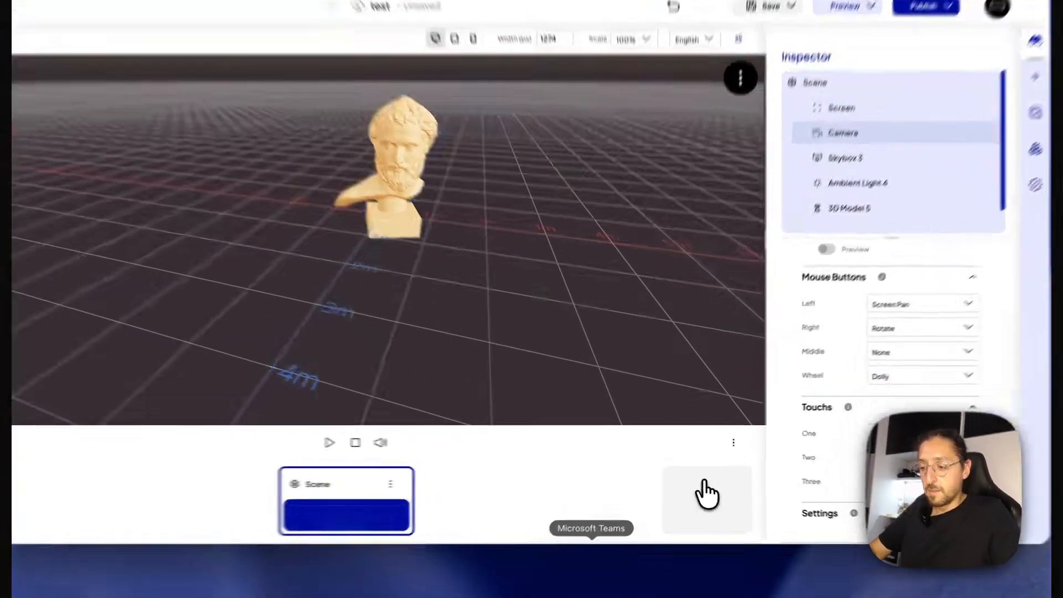
# Add a new scene of the 360 Panorama type to the project.
pyautogui.click(699, 490)
pyautogui.click(346, 229)
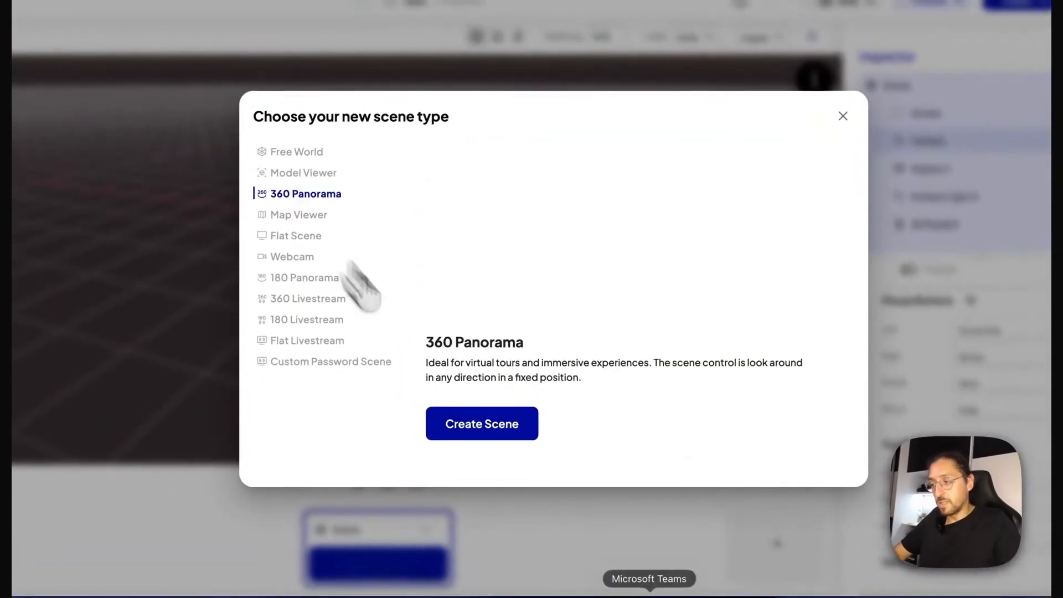
pyautogui.click(500, 449)
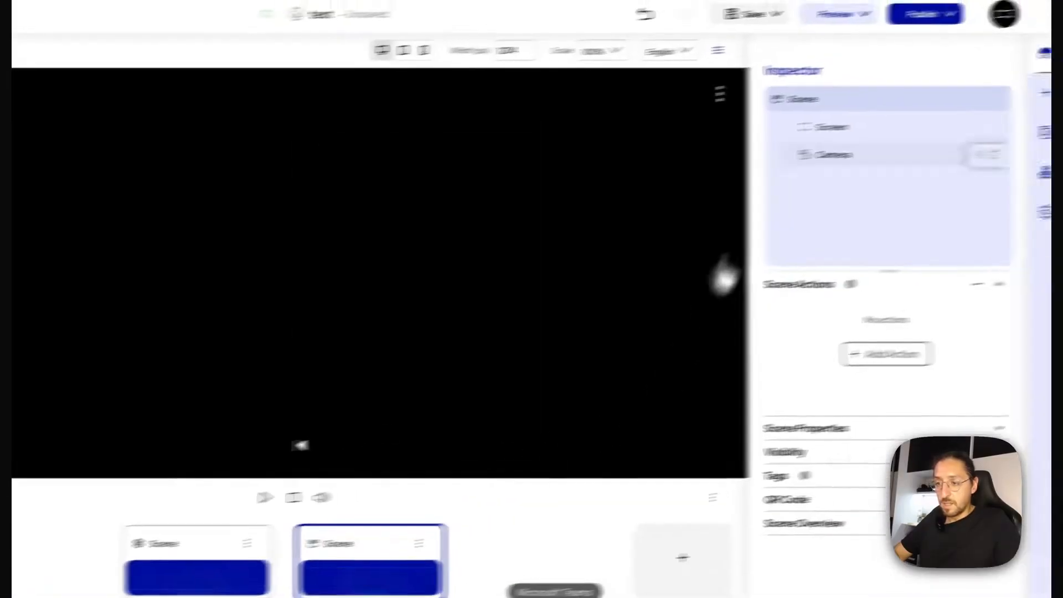
# Examine the mouse button assignments of the new panorama scene's camera.
pyautogui.click(761, 165)
pyautogui.scroll(-5, 797, 398)
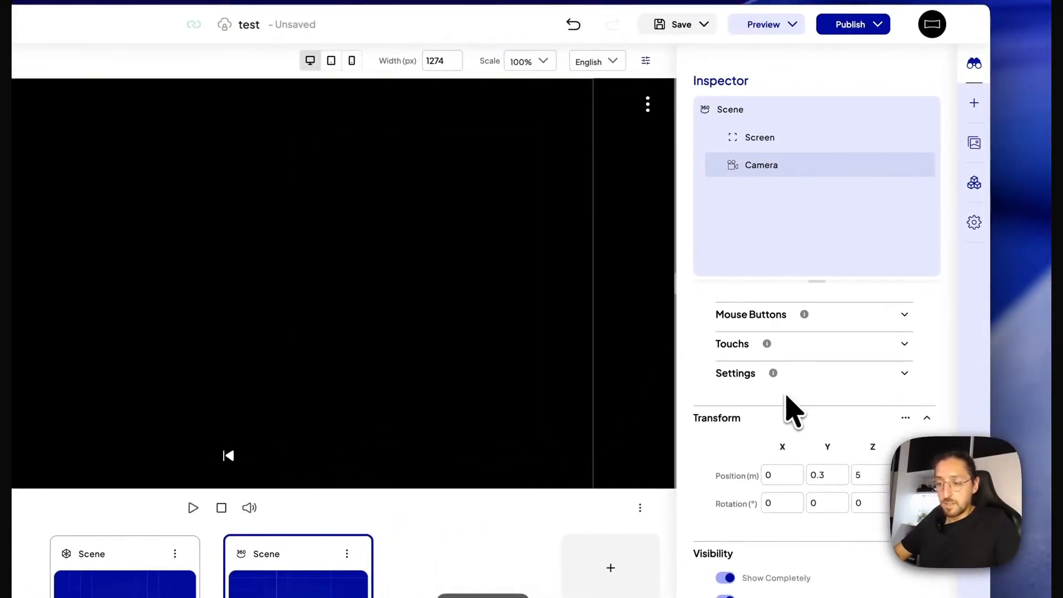
pyautogui.scroll(1, 830, 376)
pyautogui.click(900, 336)
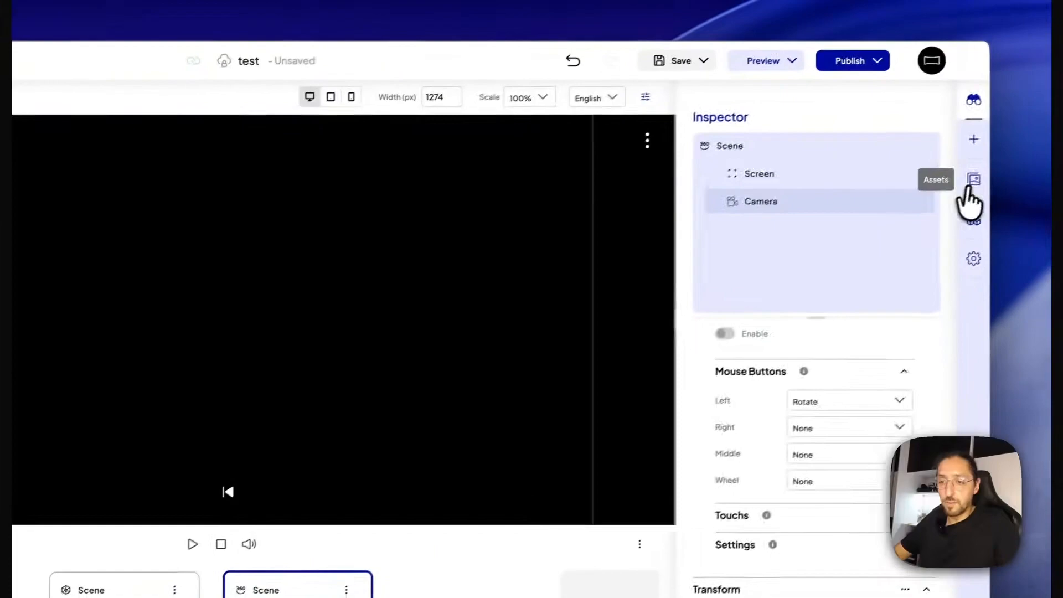
# Place the living-room 360 panorama from My Uploads in the scene and look around the room.
pyautogui.click(969, 180)
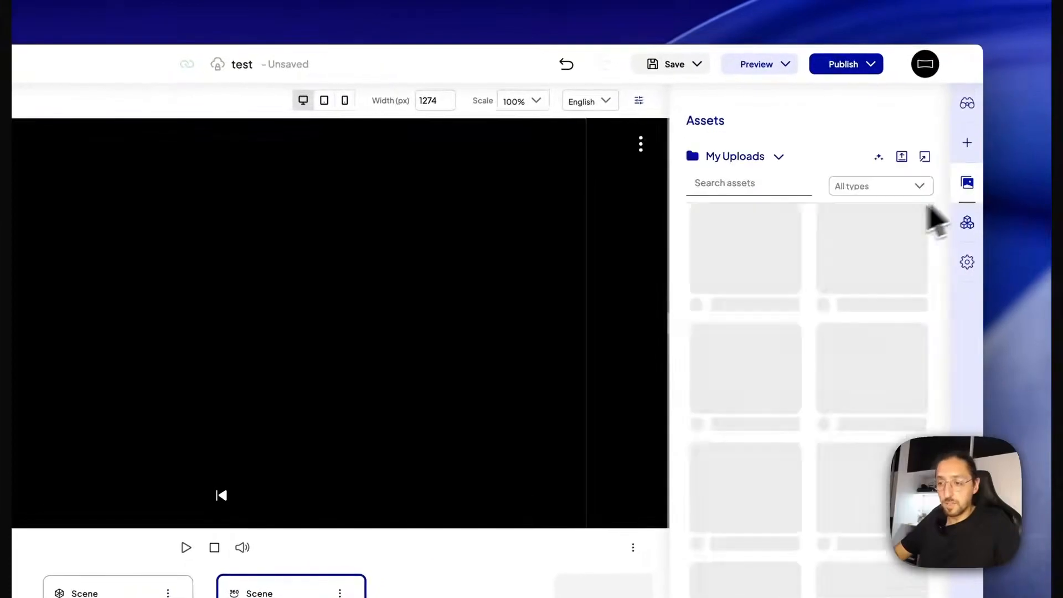
pyautogui.moveTo(764, 285); pyautogui.dragTo(588, 293)
pyautogui.click(967, 102)
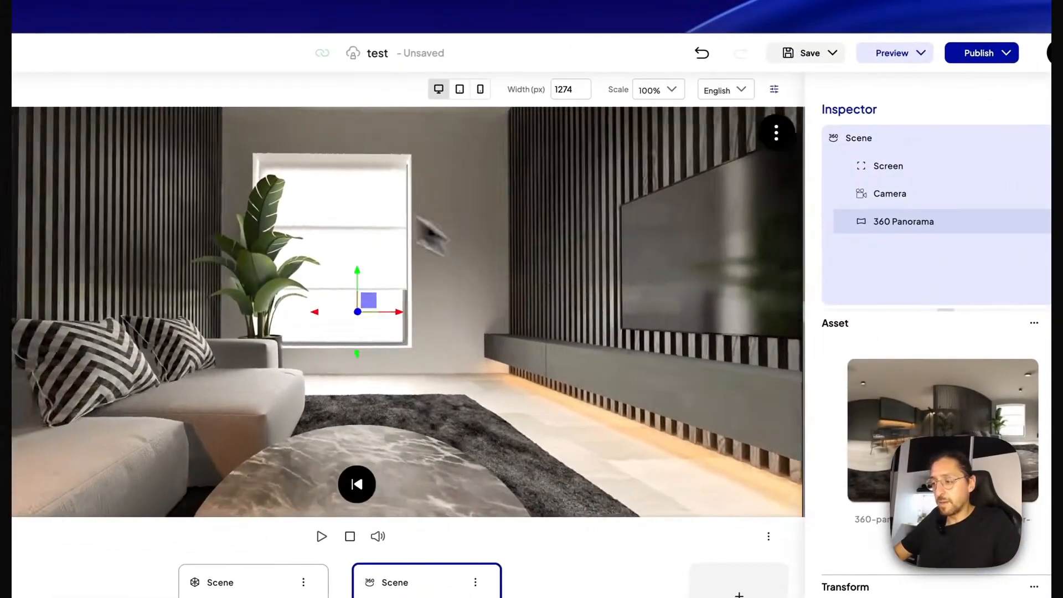
pyautogui.moveTo(306, 183); pyautogui.dragTo(481, 187)
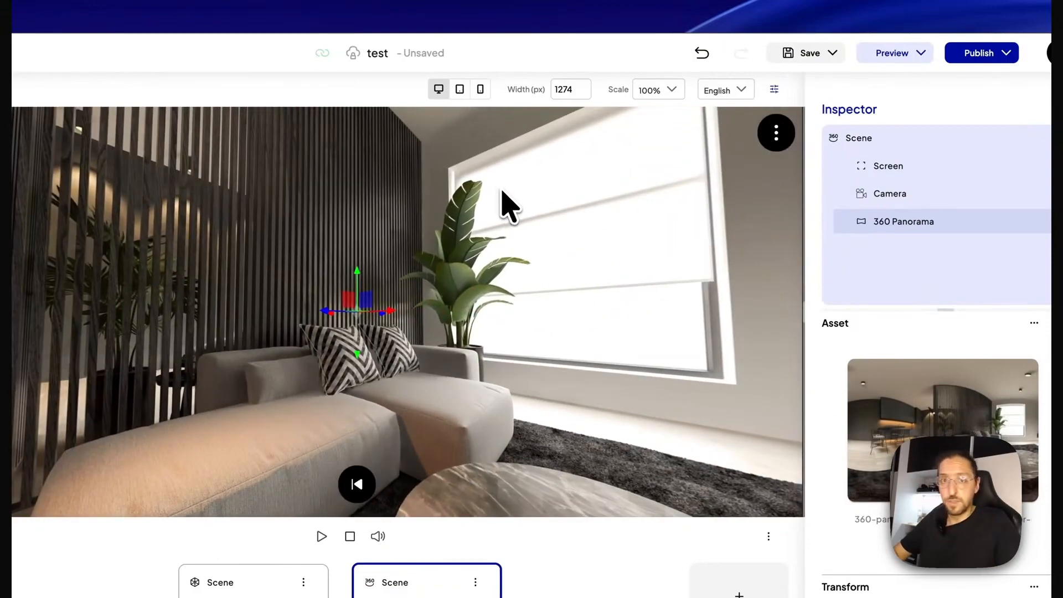
pyautogui.moveTo(501, 191); pyautogui.dragTo(570, 190)
pyautogui.moveTo(476, 218); pyautogui.dragTo(525, 207)
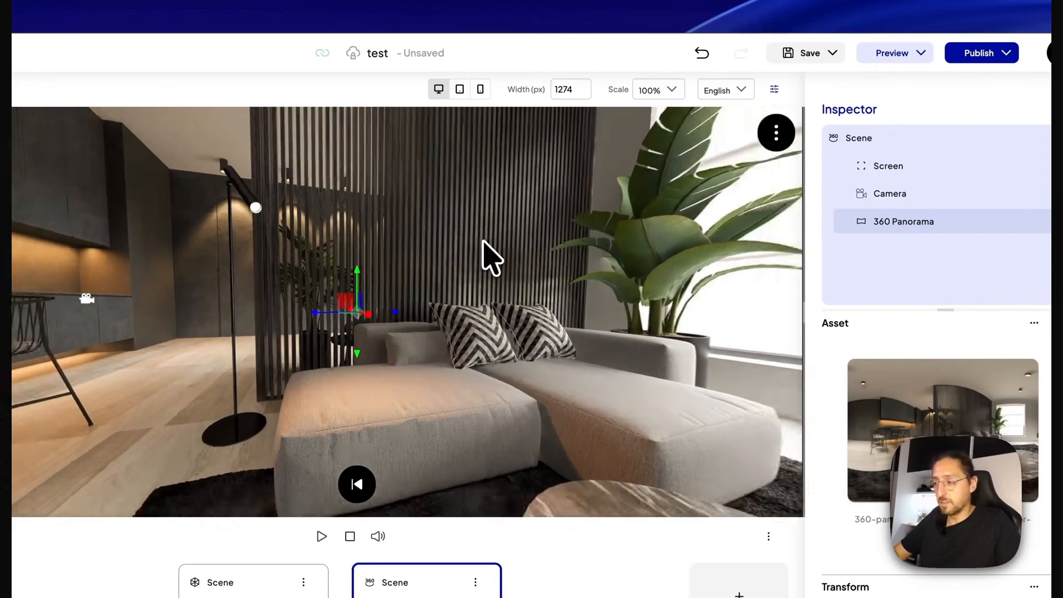
# Review the camera's Mouse Buttons assignments, test rotating the panorama, and check the options for the left button.
pyautogui.click(890, 194)
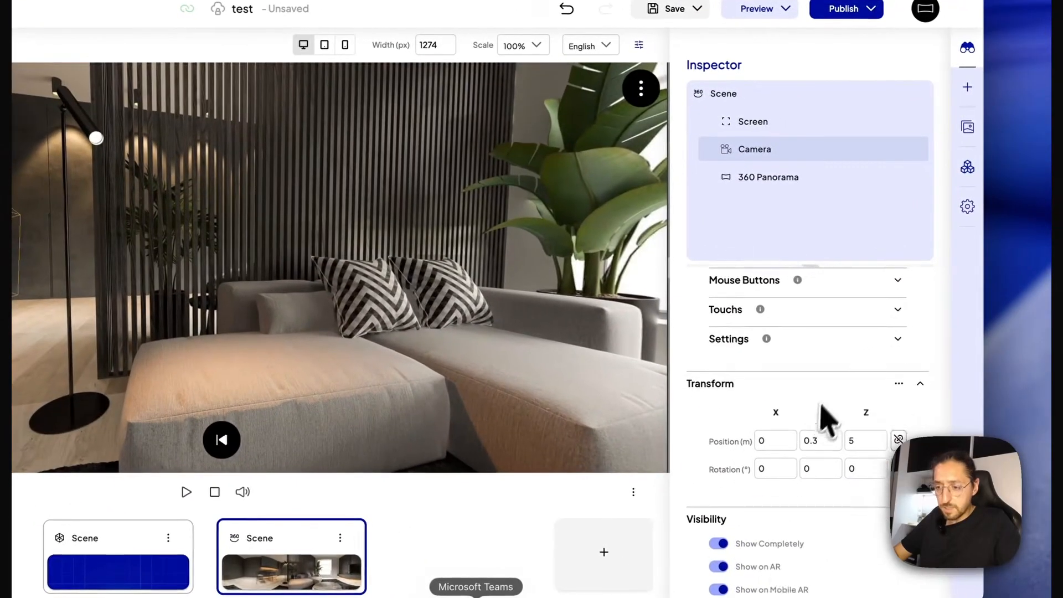
pyautogui.click(897, 306)
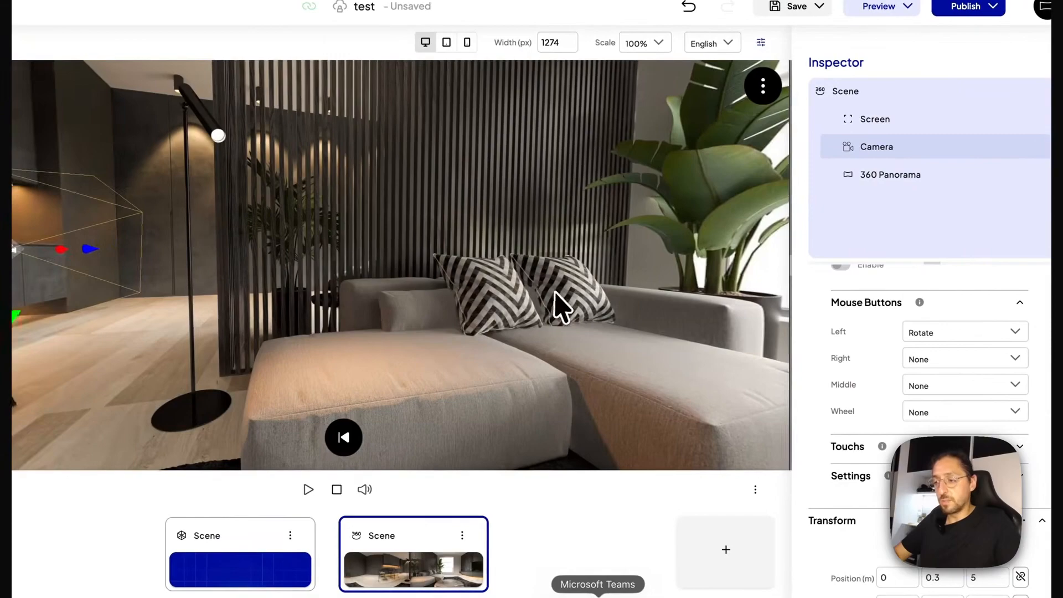
pyautogui.moveTo(562, 307); pyautogui.dragTo(427, 332)
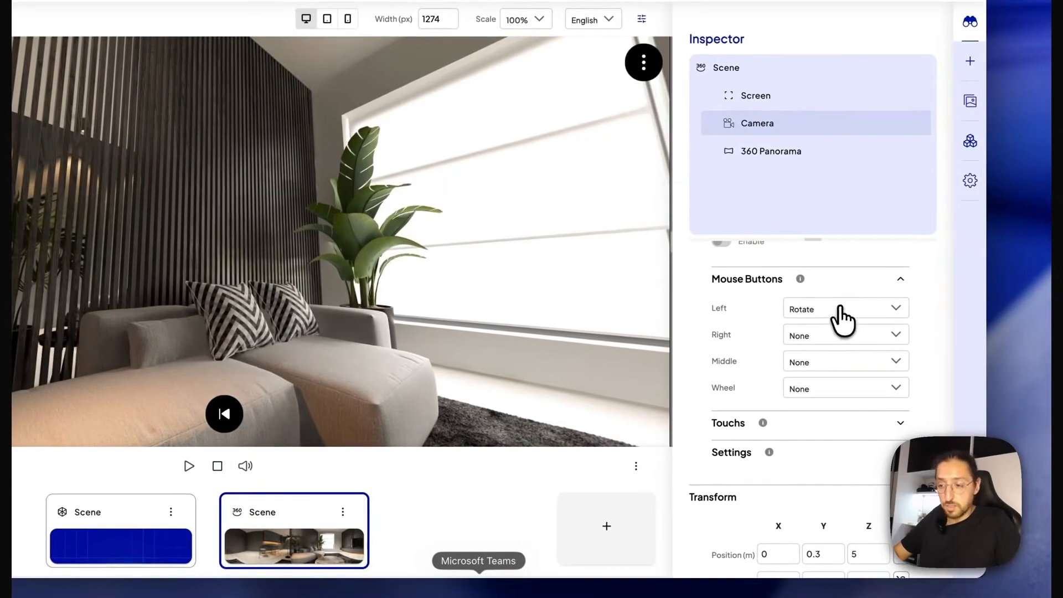
pyautogui.click(840, 308)
pyautogui.click(741, 300)
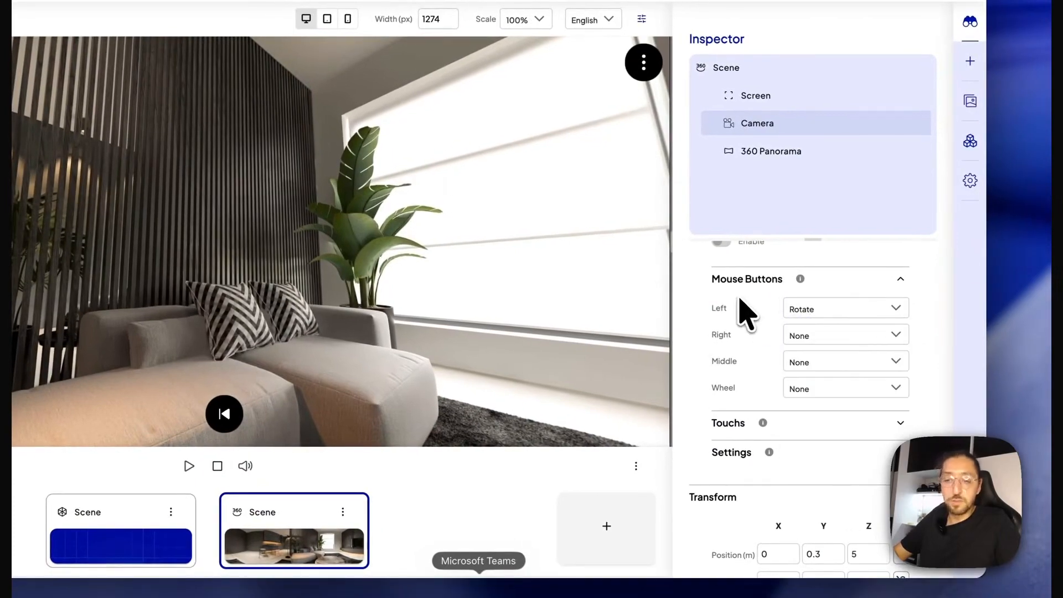
# Assign Rotate to the camera's right mouse button and None to the left, and test rotating the panorama.
pyautogui.click(804, 339)
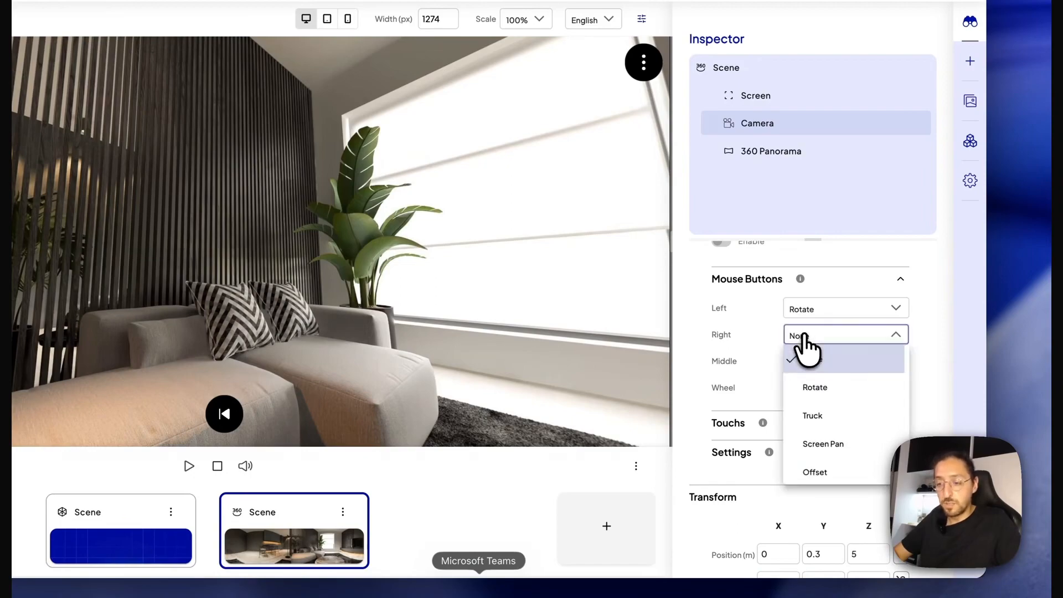
pyautogui.click(816, 389)
pyautogui.click(823, 317)
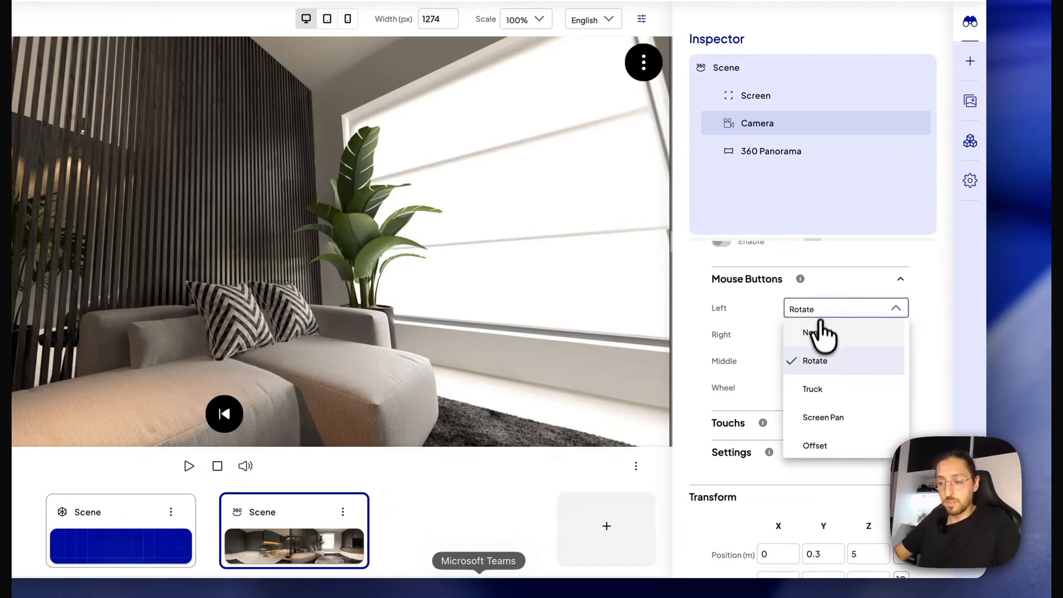
pyautogui.click(818, 334)
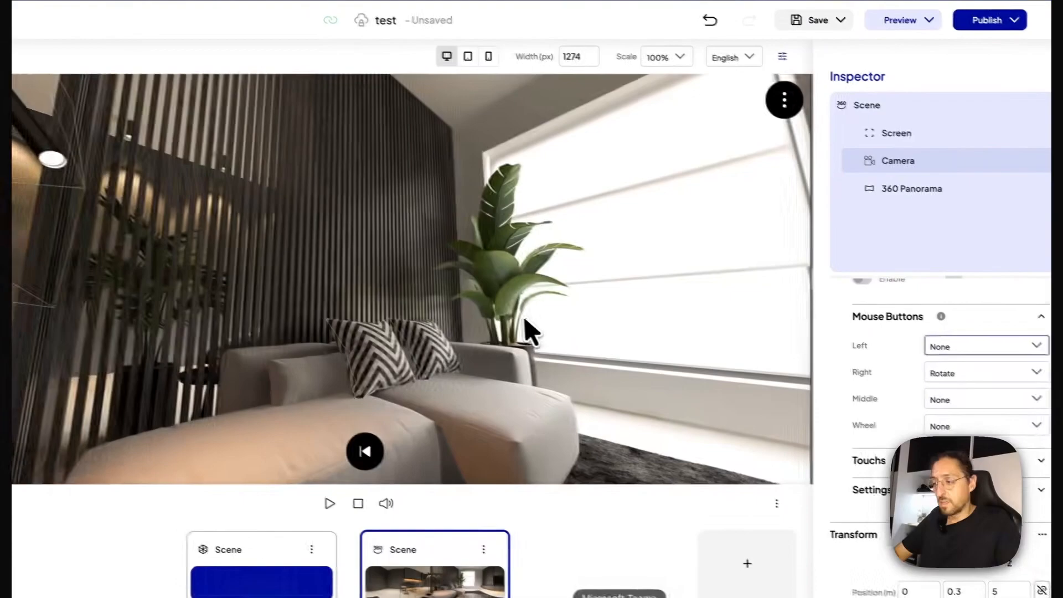
pyautogui.moveTo(525, 319); pyautogui.dragTo(534, 299, button='right')
pyautogui.moveTo(570, 266); pyautogui.dragTo(520, 278, button='right')
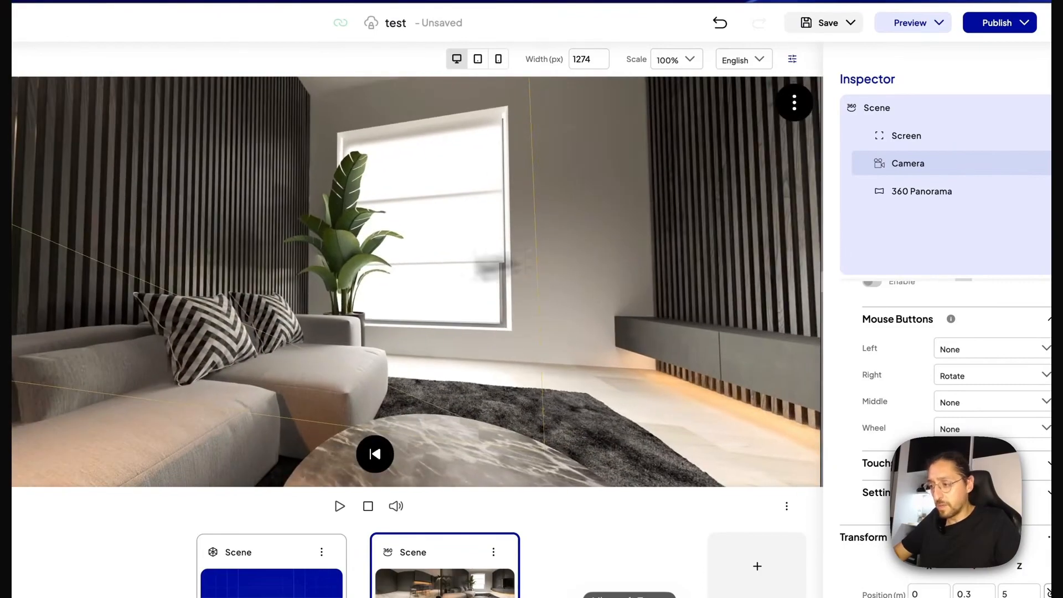
pyautogui.click(413, 277)
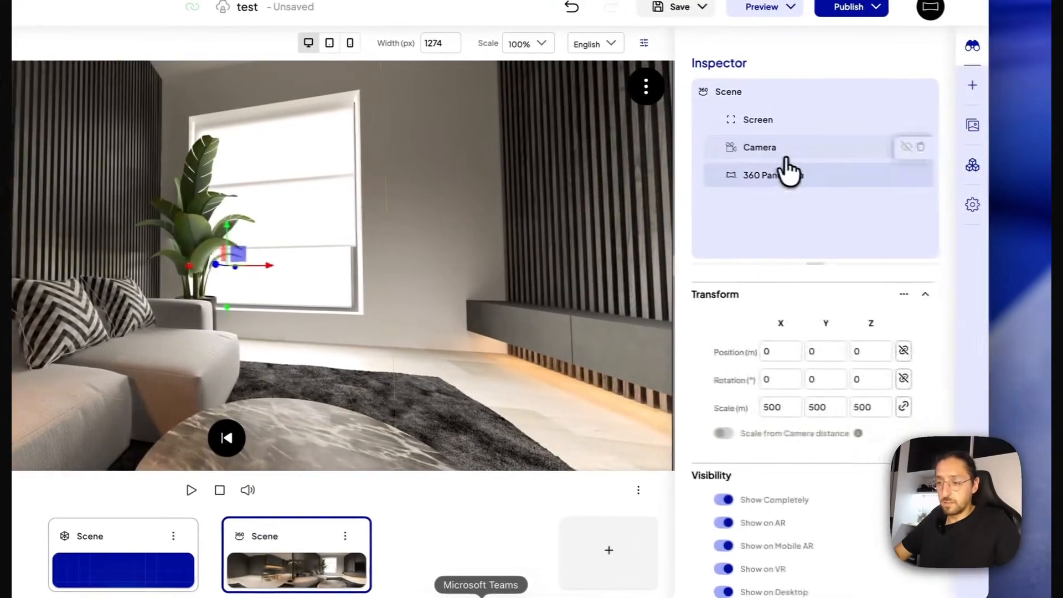
# Reselect the camera and examine its Touchs assignments and its Settings for smooth time, speed, zoom, distance and angles.
pyautogui.click(931, 164)
pyautogui.click(1048, 384)
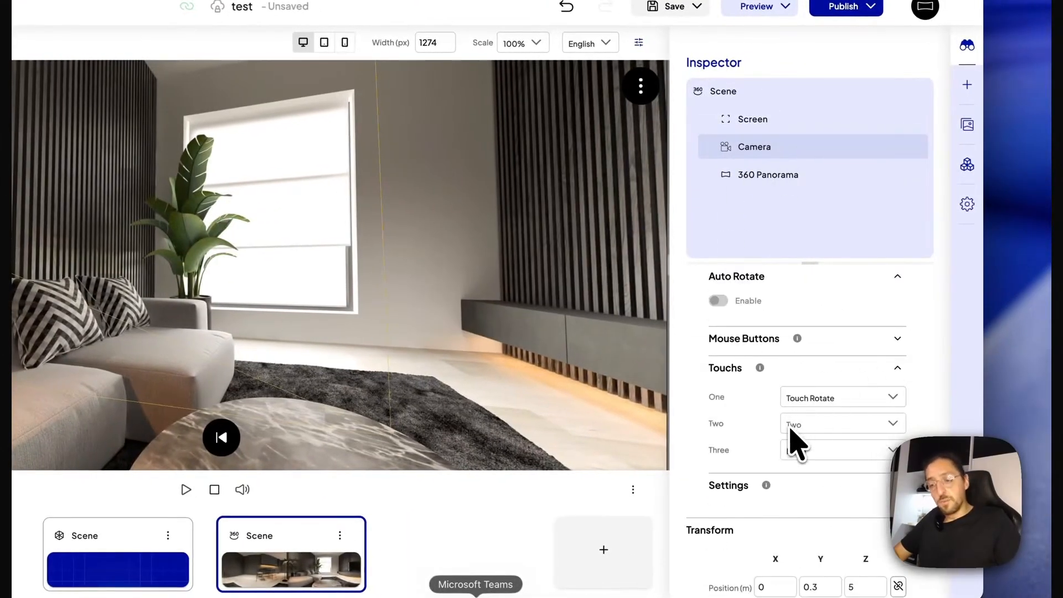
pyautogui.click(820, 396)
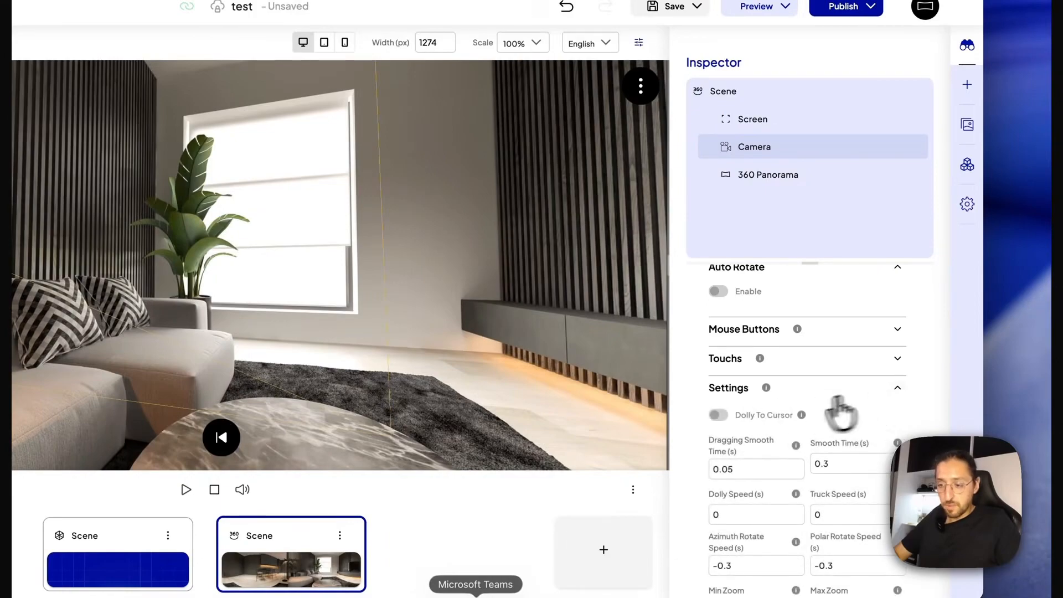
pyautogui.scroll(-1, 767, 417)
pyautogui.scroll(-1, 765, 416)
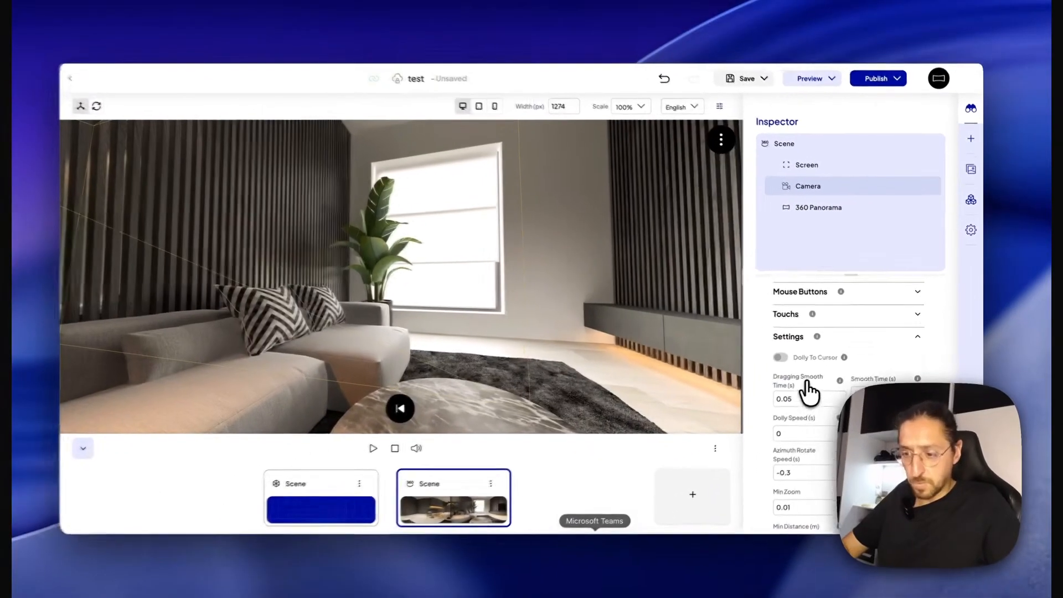
pyautogui.scroll(-2, 753, 415)
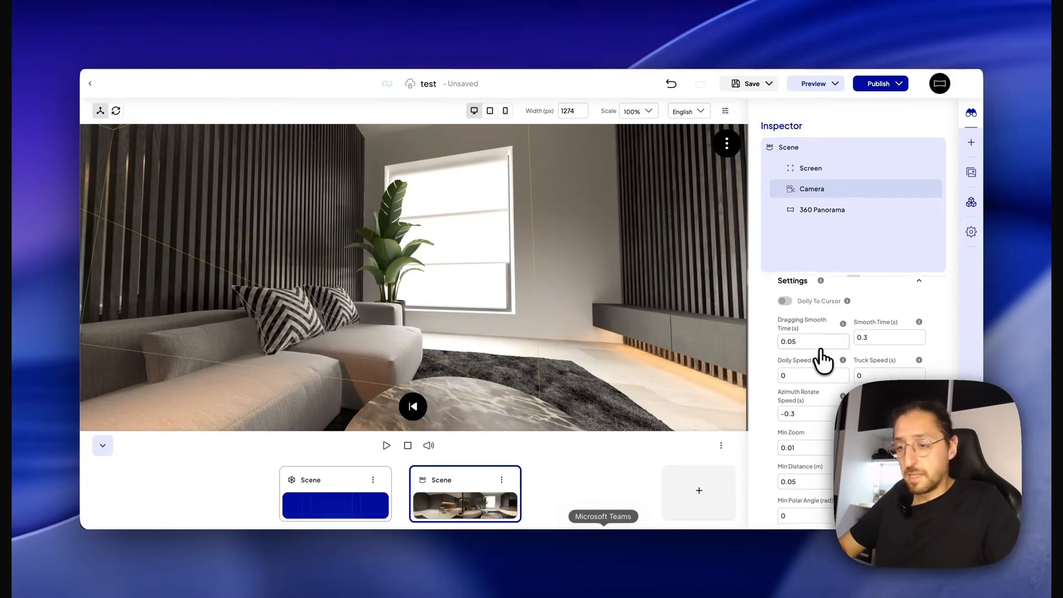
pyautogui.scroll(-1, 819, 357)
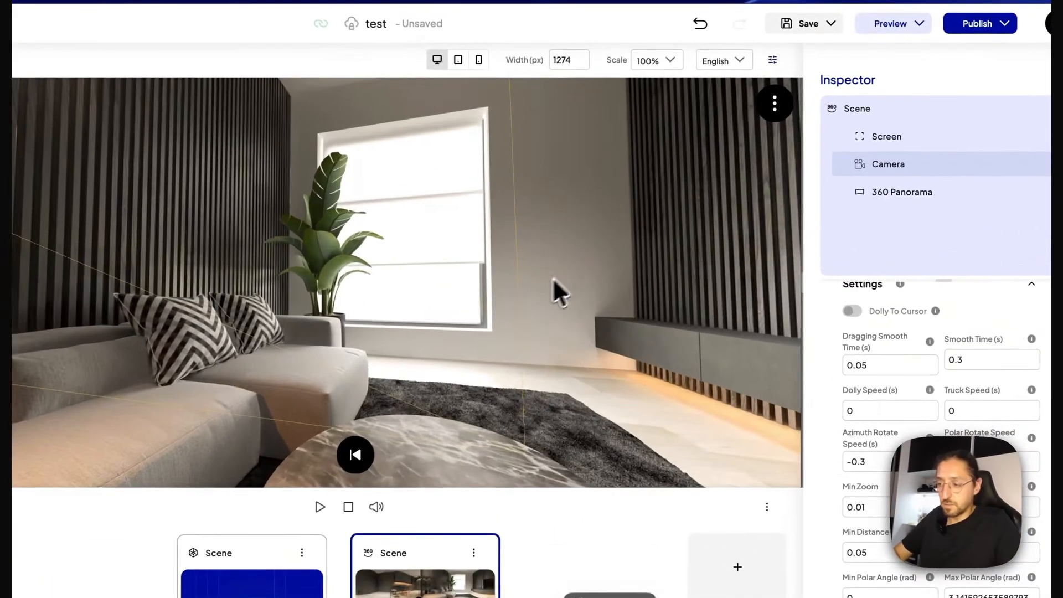
# Rotate the panorama view and set the camera's Min Polar Angle to 0.5 rad.
pyautogui.moveTo(580, 269); pyautogui.dragTo(435, 266)
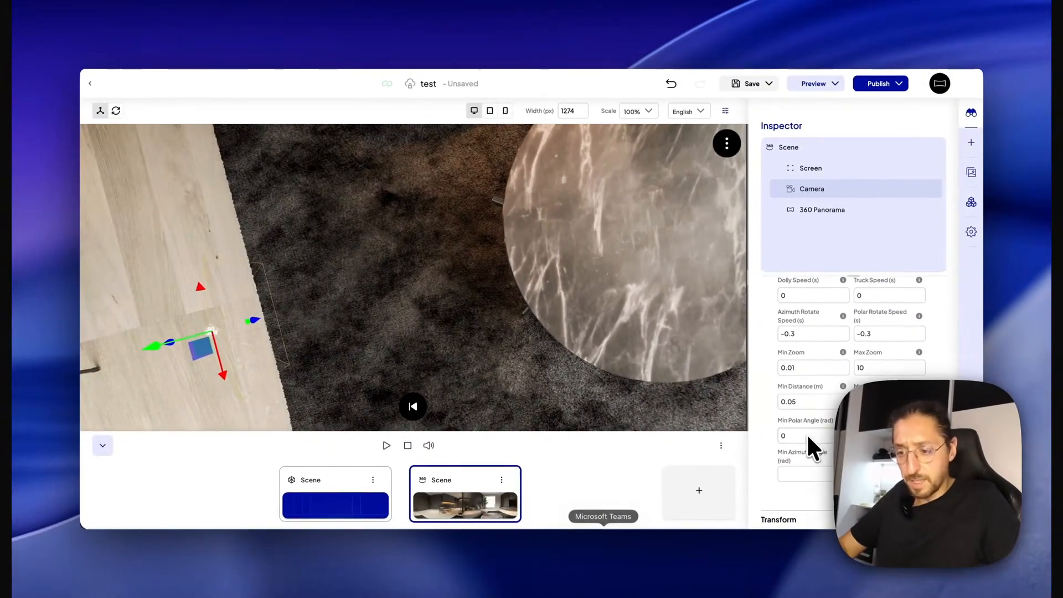
pyautogui.scroll(-1, 806, 433)
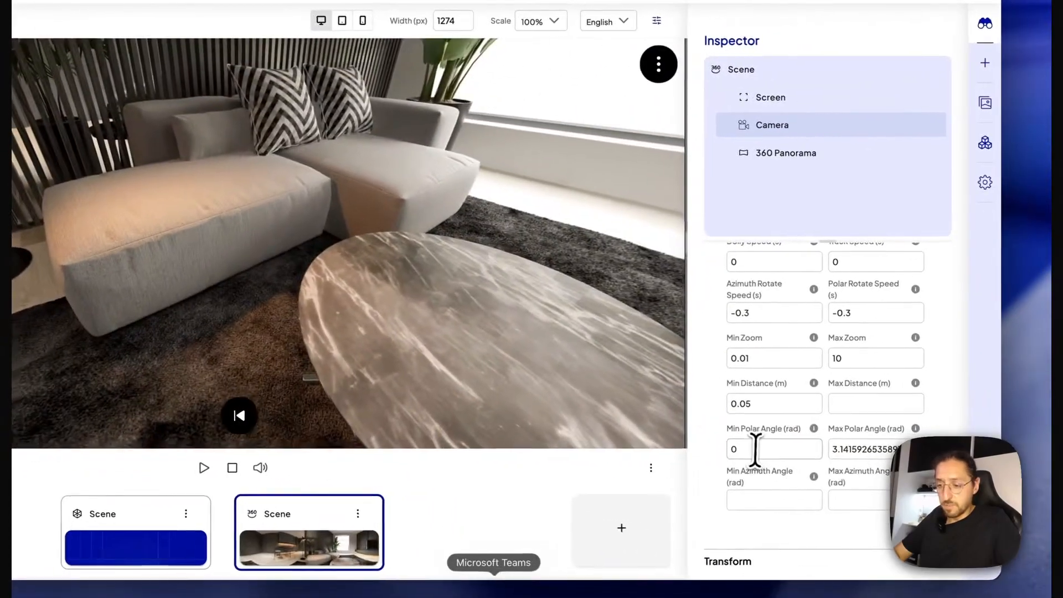
pyautogui.doubleClick(877, 460)
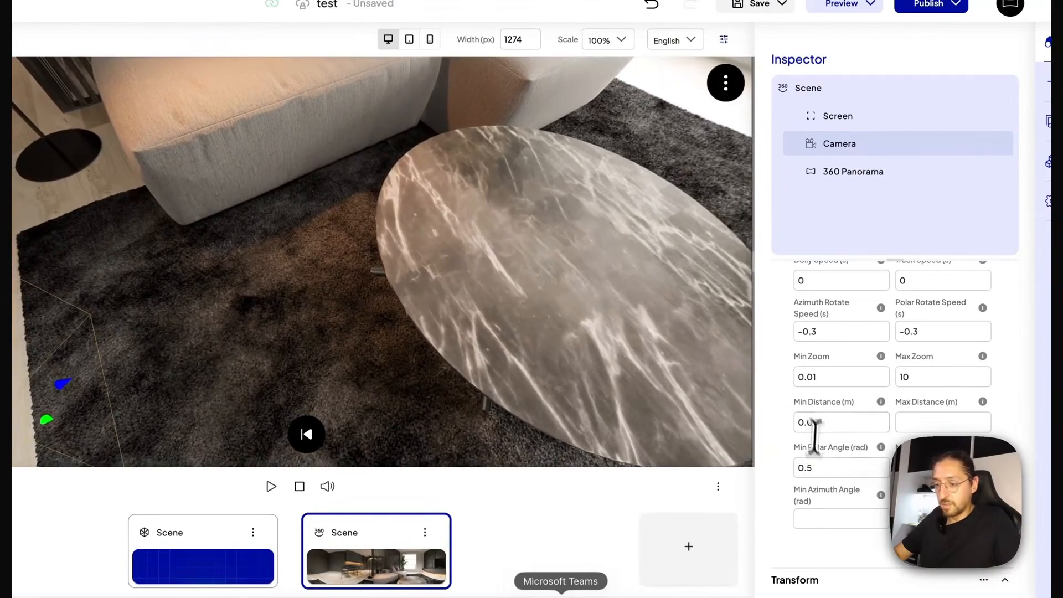
# Set the Min Polar Angle to 0 rad and test how far the view tilts over the marble table.
pyautogui.moveTo(819, 472); pyautogui.dragTo(776, 474)
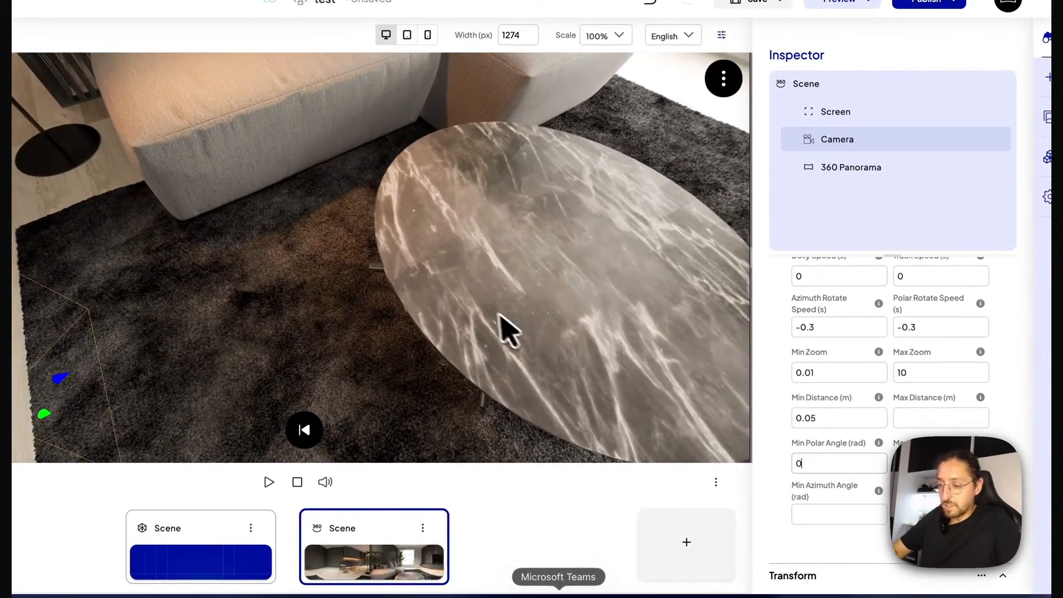
pyautogui.moveTo(508, 330); pyautogui.dragTo(439, 283)
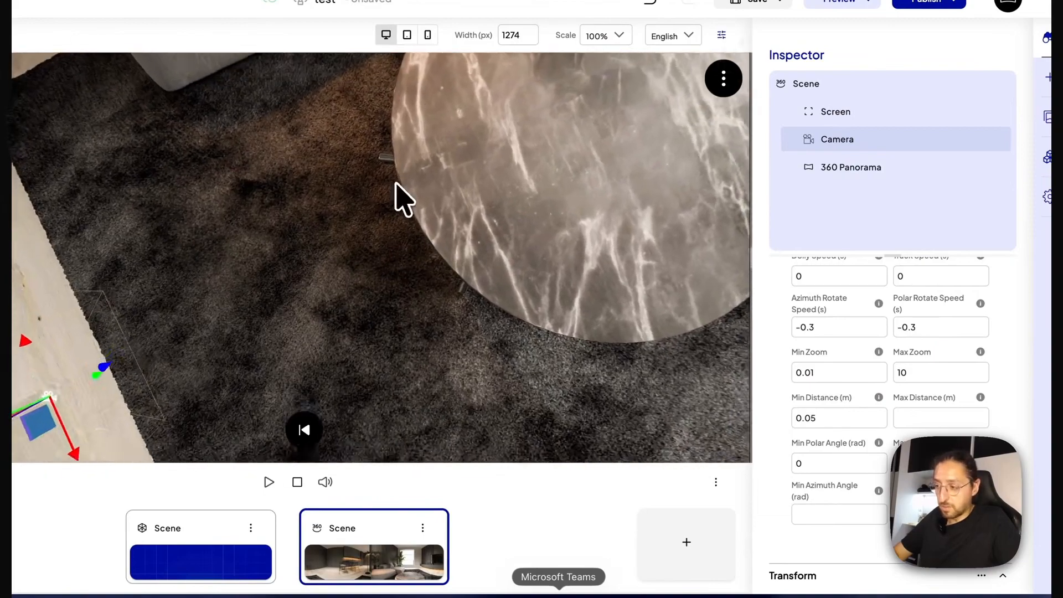
pyautogui.moveTo(397, 208); pyautogui.dragTo(415, 240)
# Open the camera's Min Polar Angle value for editing.
pyautogui.click(811, 463)
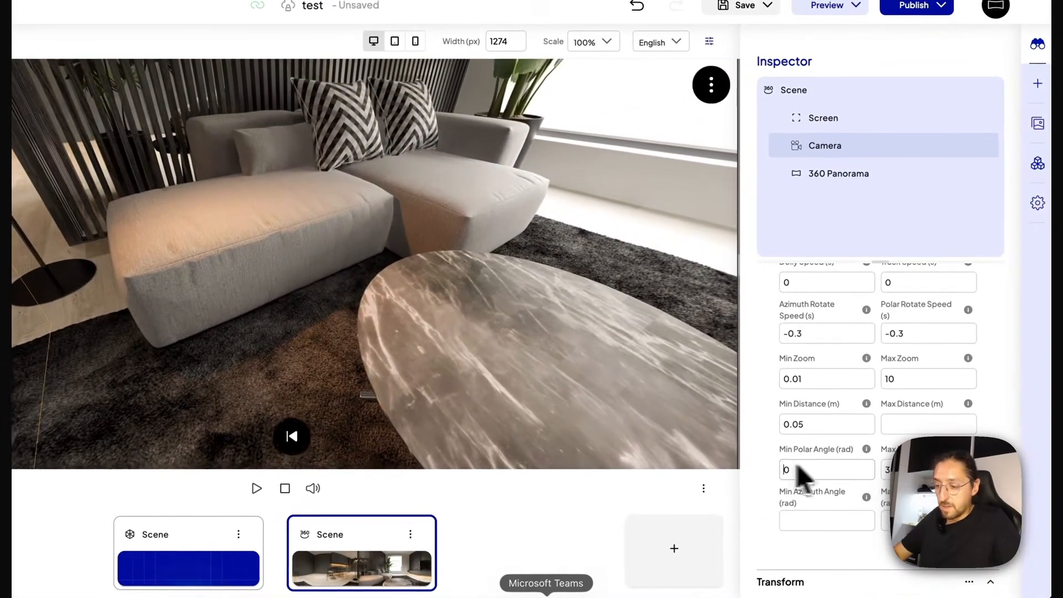